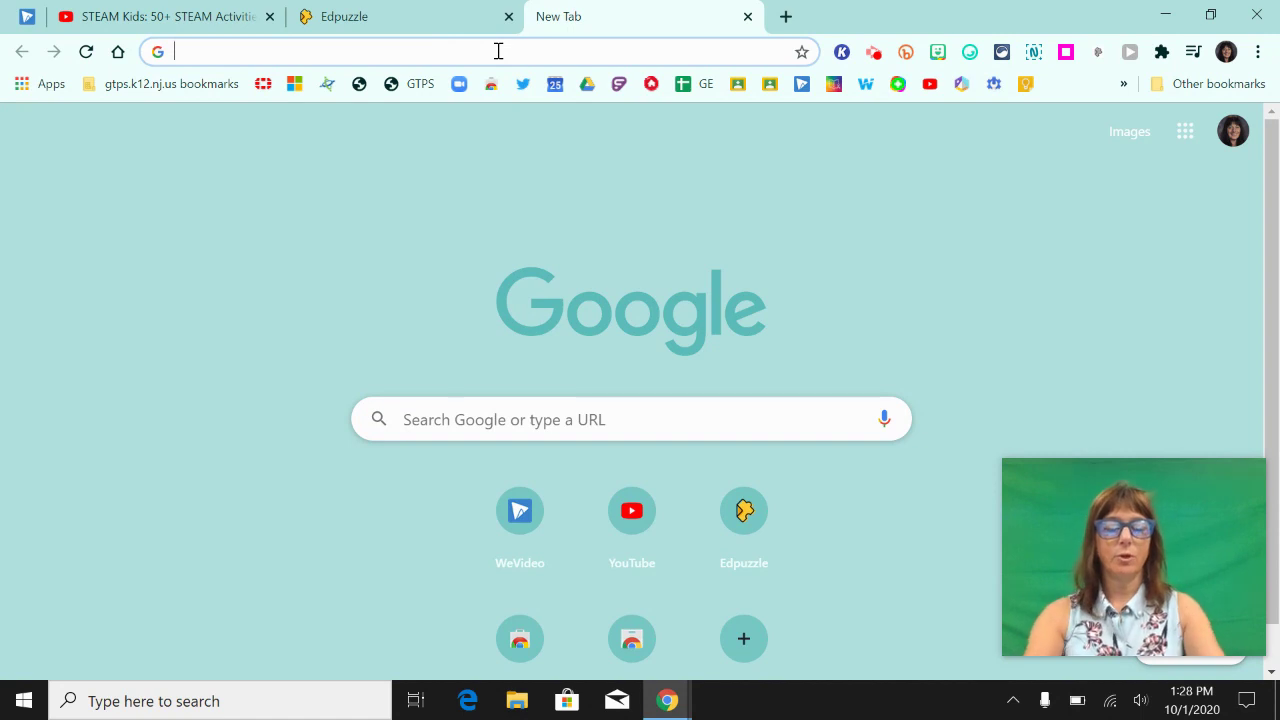
Search Google for 'chrome web store' and open the Chrome Web Store result.
click(498, 51)
text(chrome )
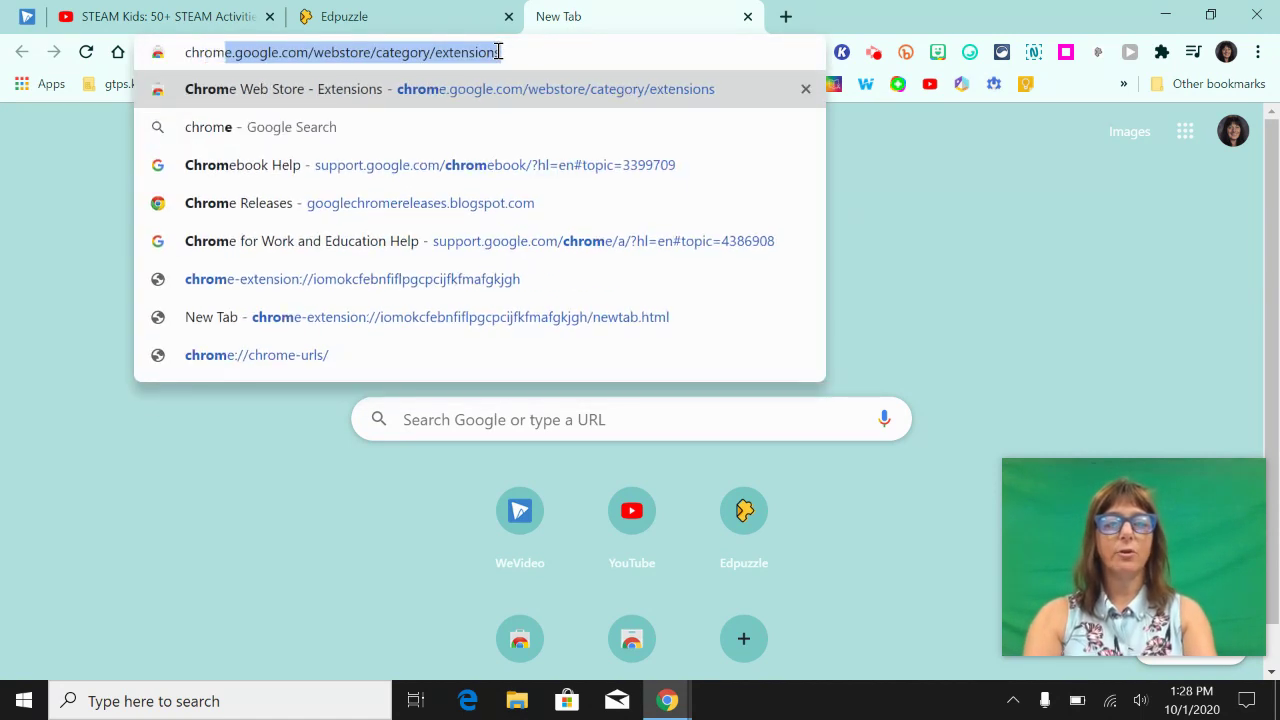
text(web)
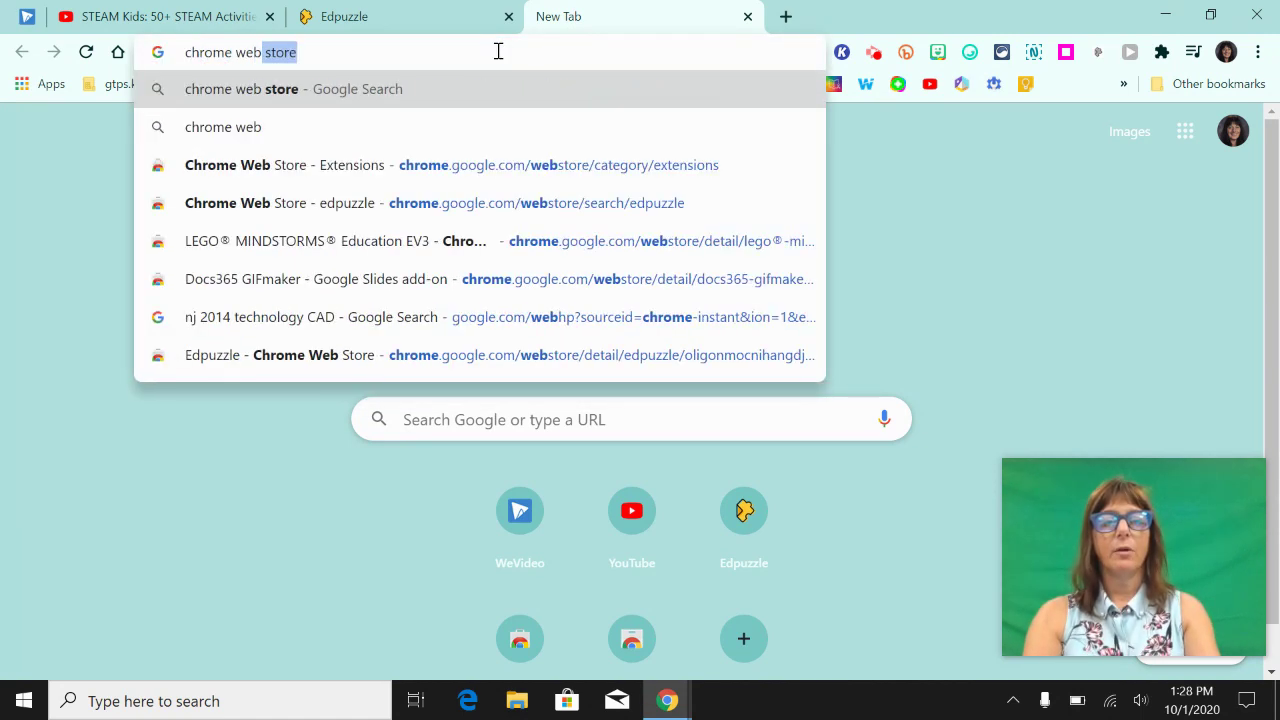
text( store)
key(Return)
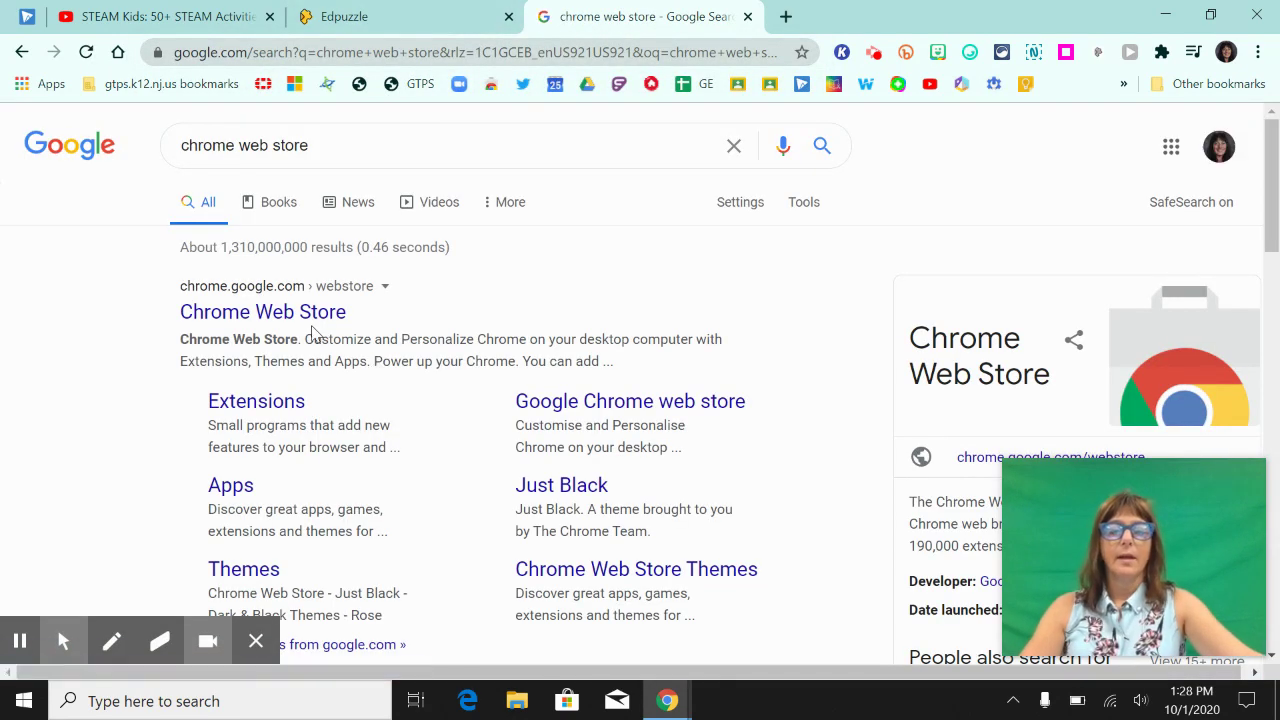
click(258, 312)
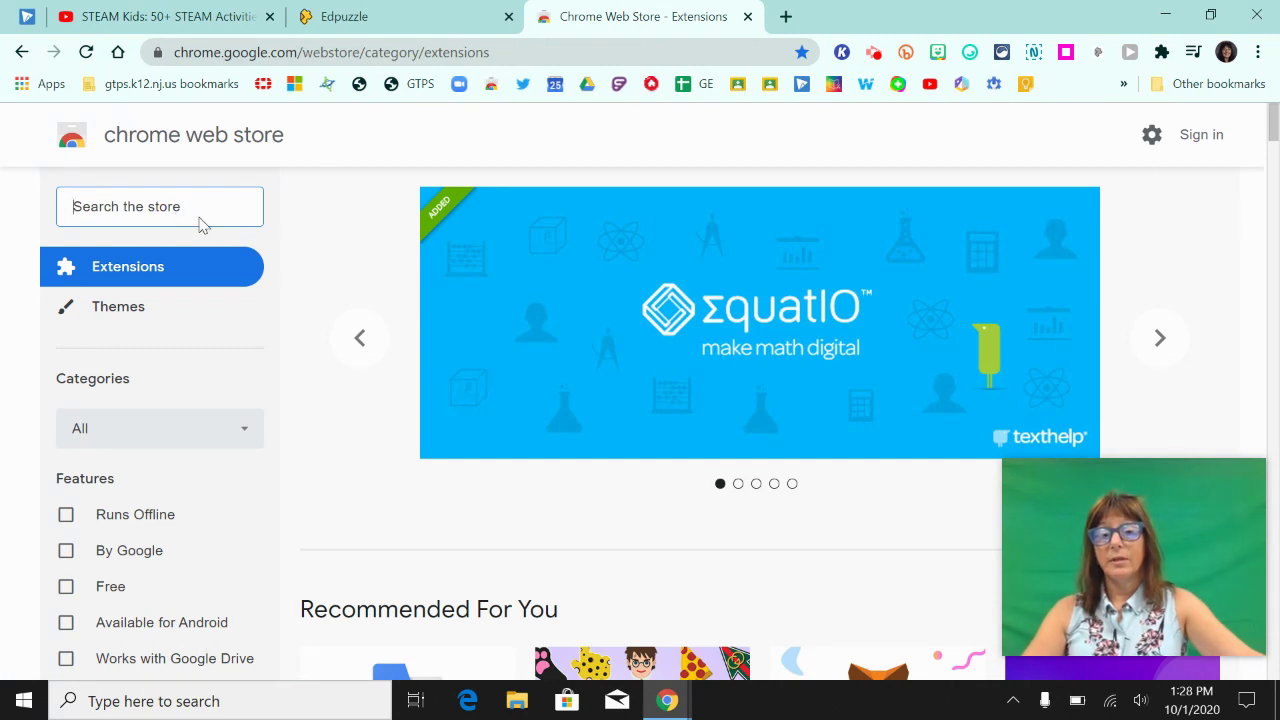
Search the Chrome Web Store for 'extensity'.
text(ex)
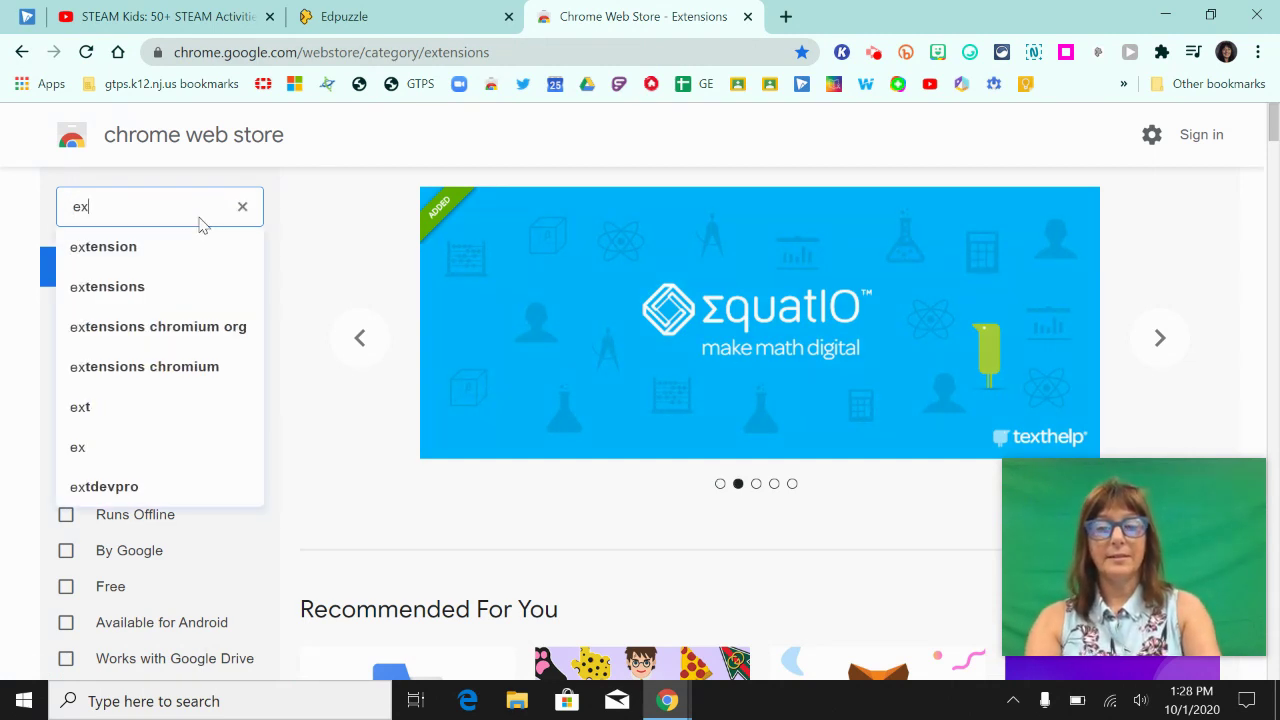
text(tensity)
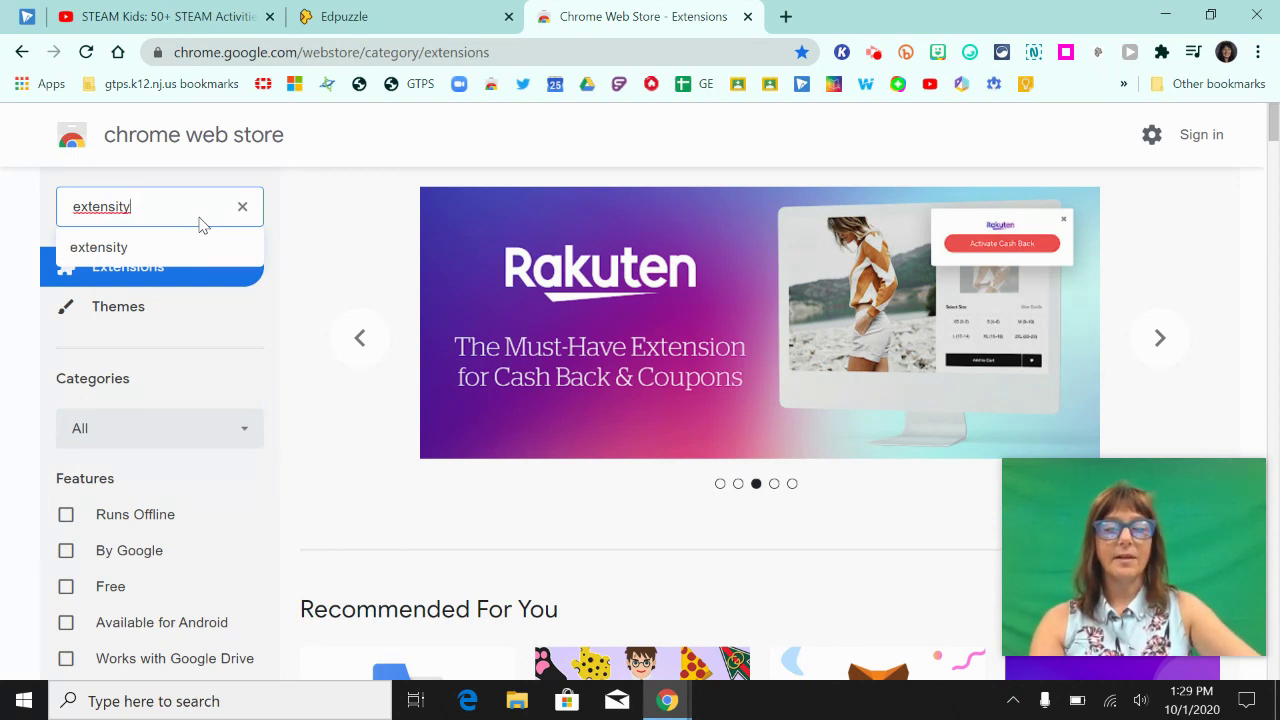
key(Return)
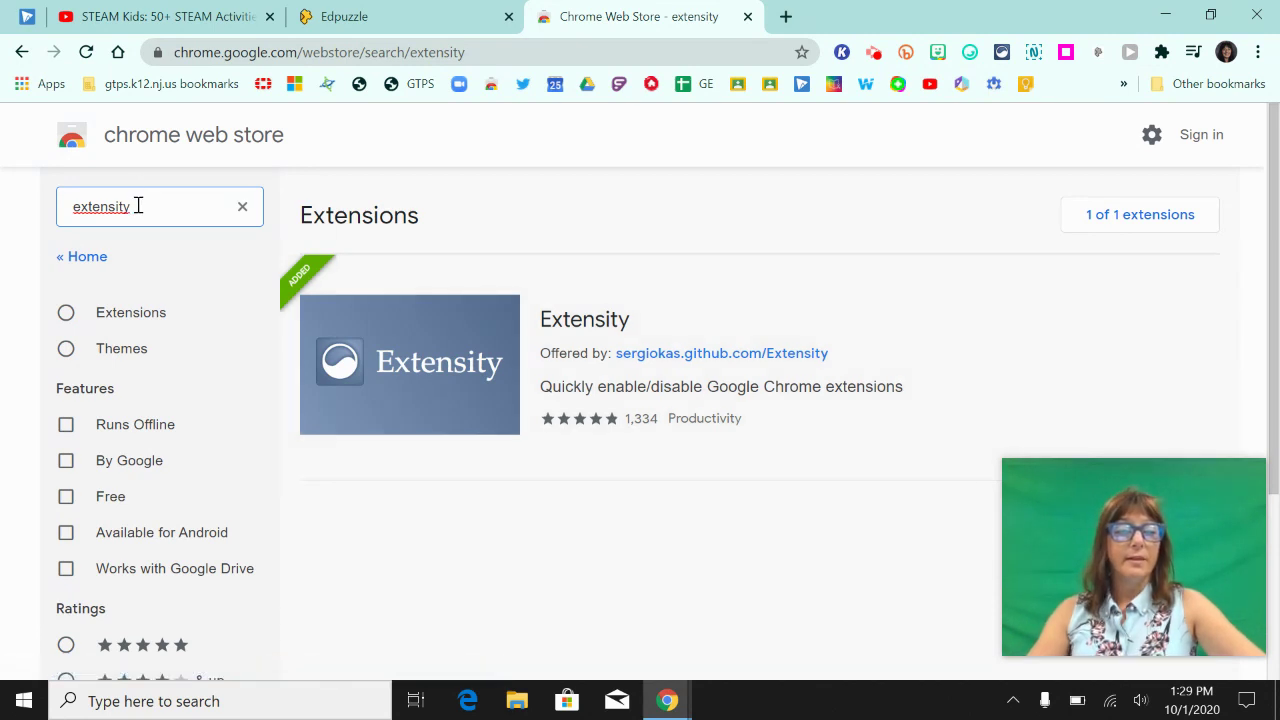
Replace the store search with 'edpuzzle' and run it.
drag(138, 206, 72, 200)
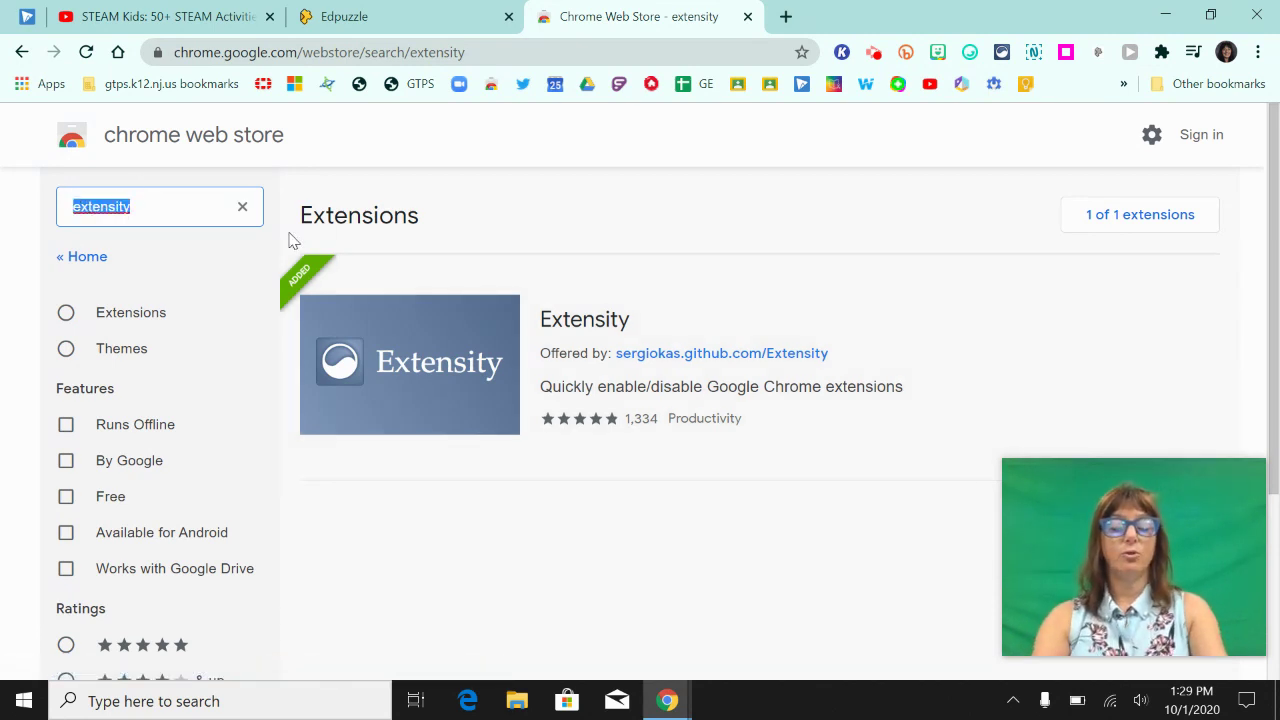
text(ed)
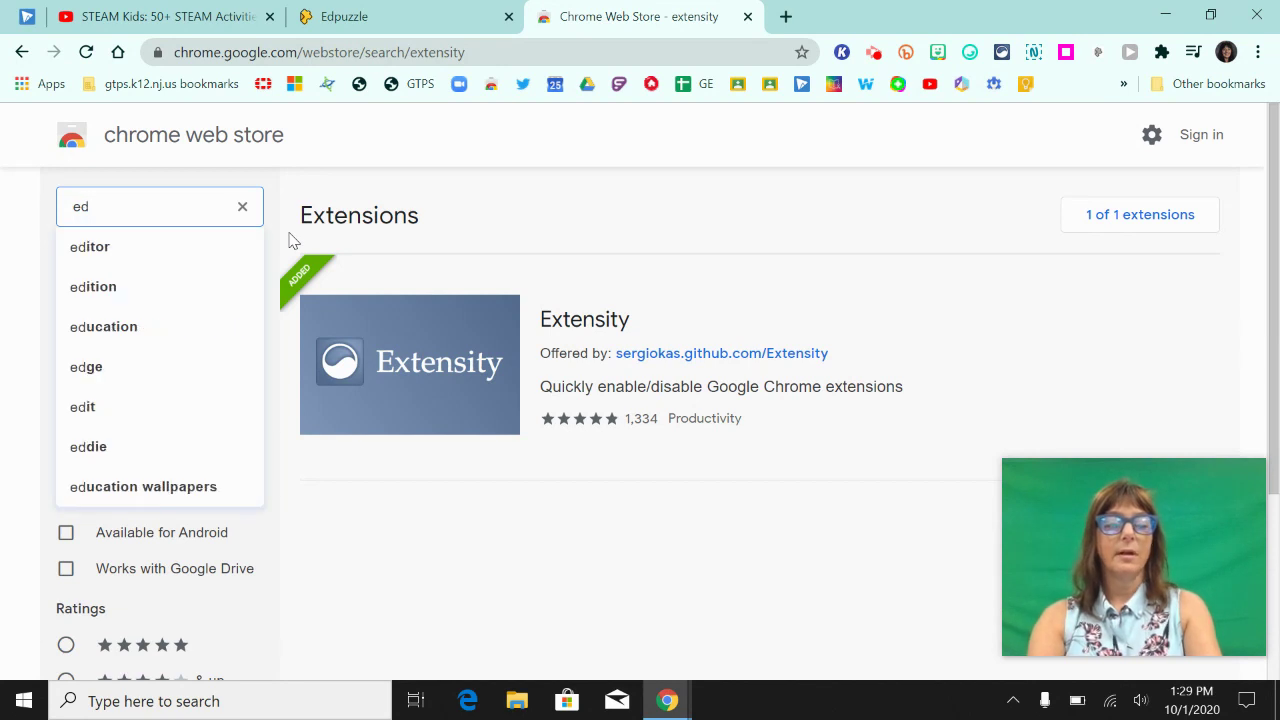
text(puzzle)
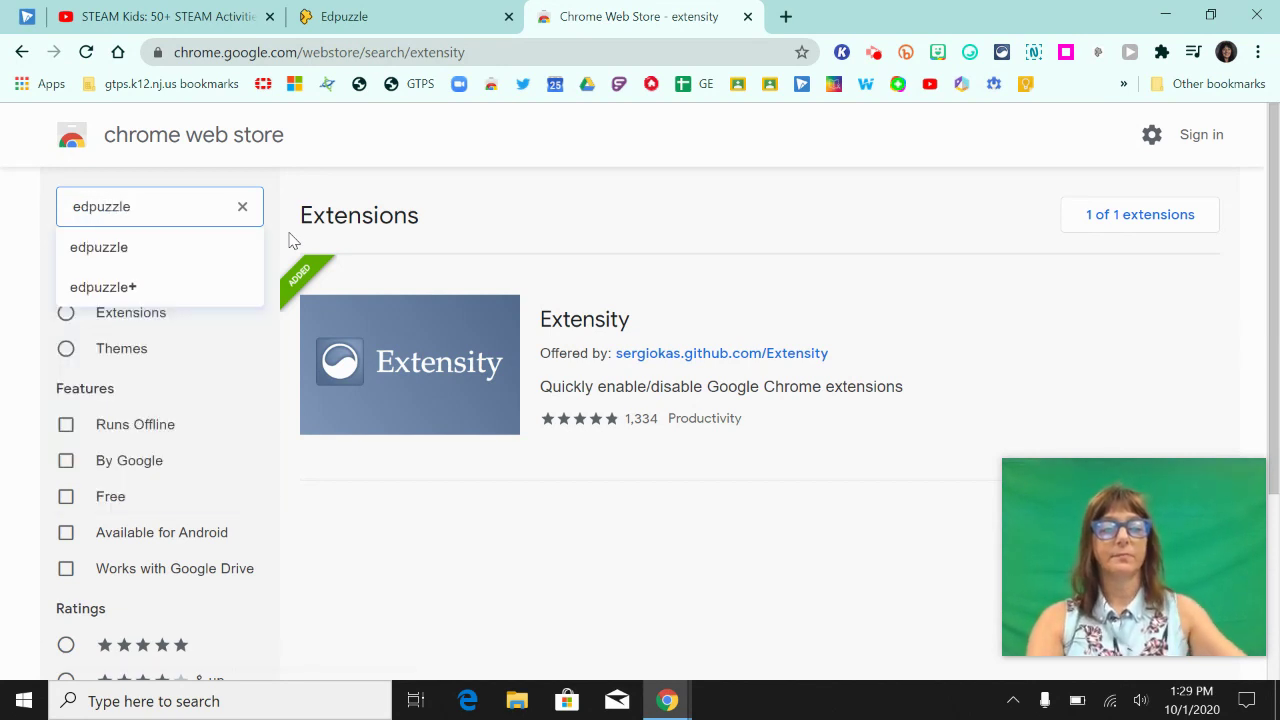
key(Return)
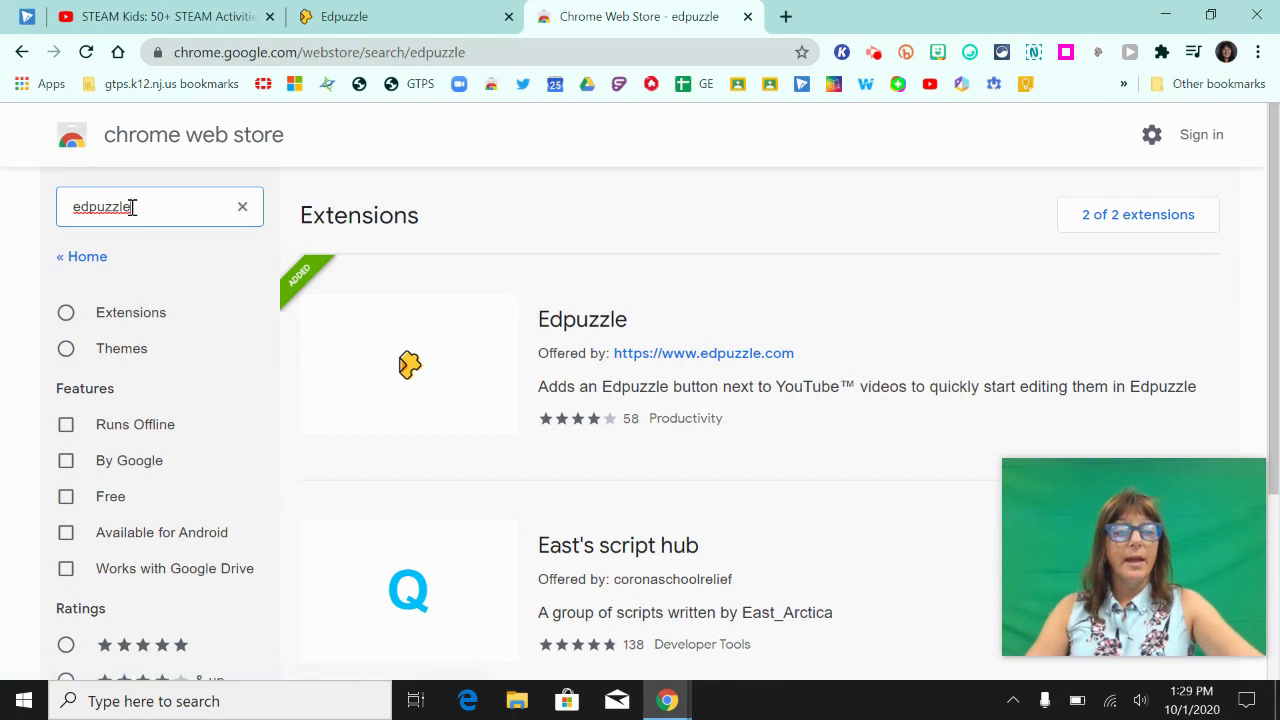
Replace the store search with 'df youtube' to find DF Tube.
drag(132, 207, 68, 210)
text(d)
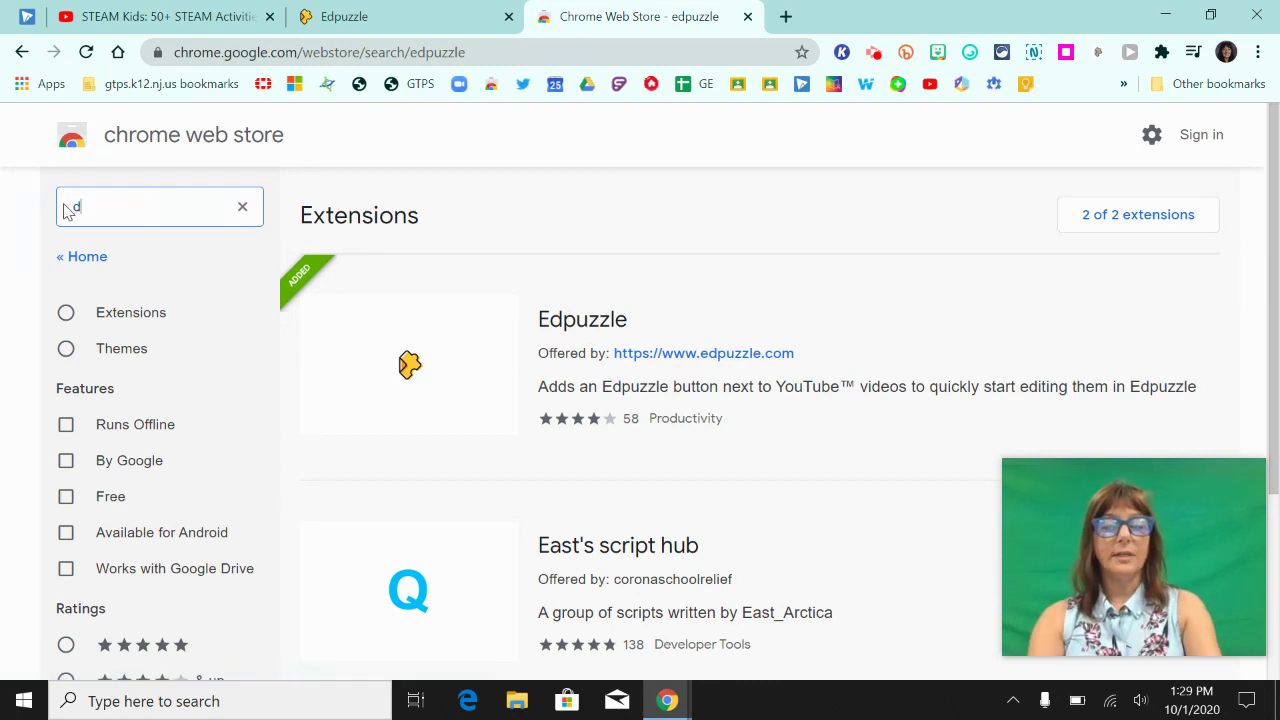
text(f youtube)
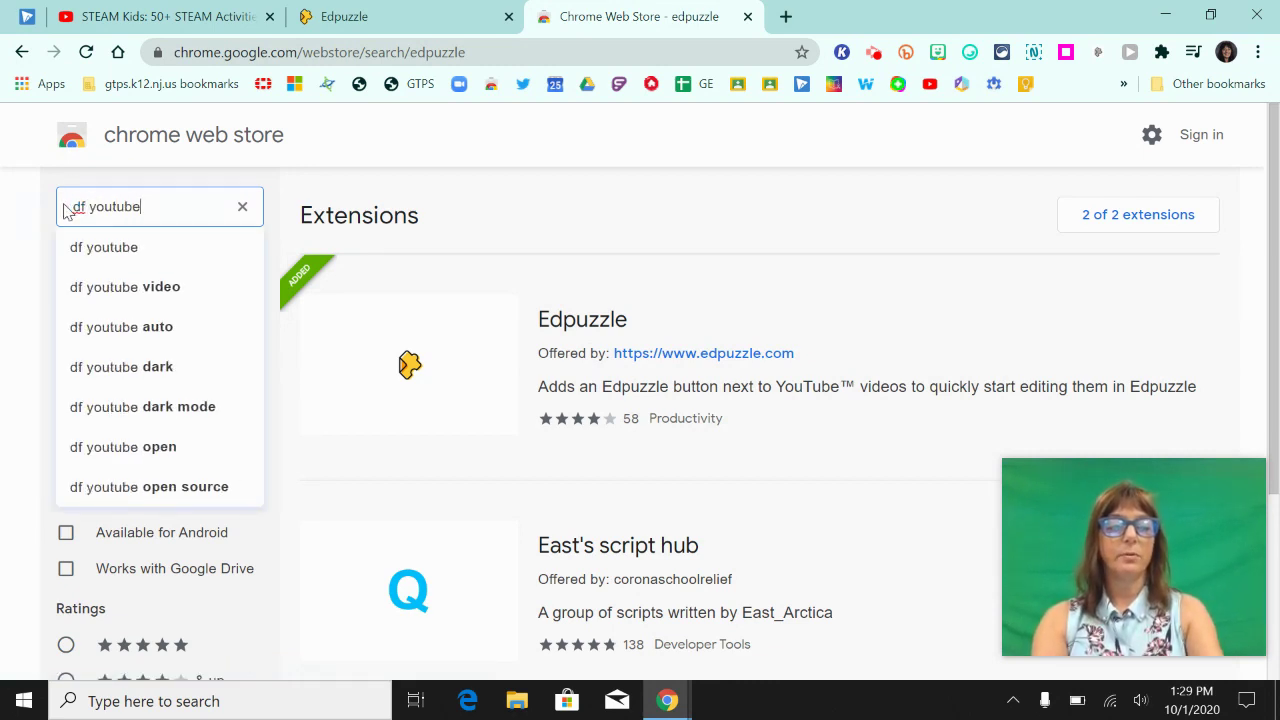
key(Return)
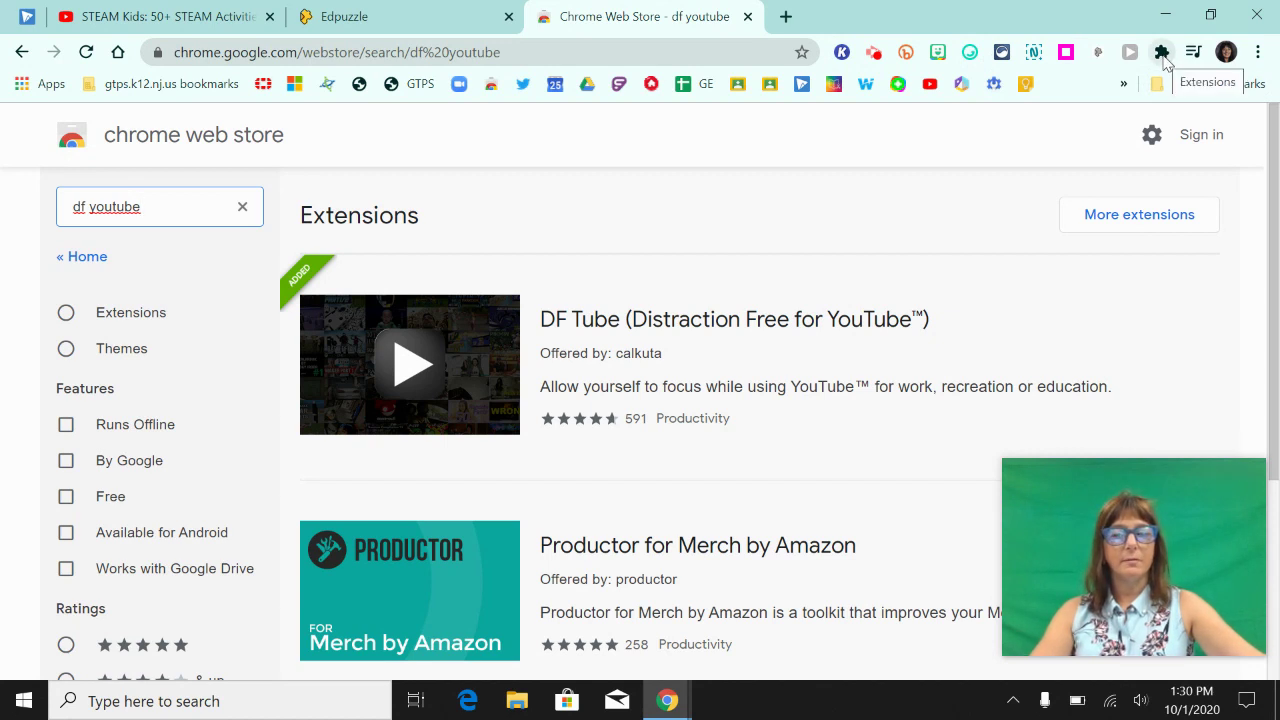
click(1161, 53)
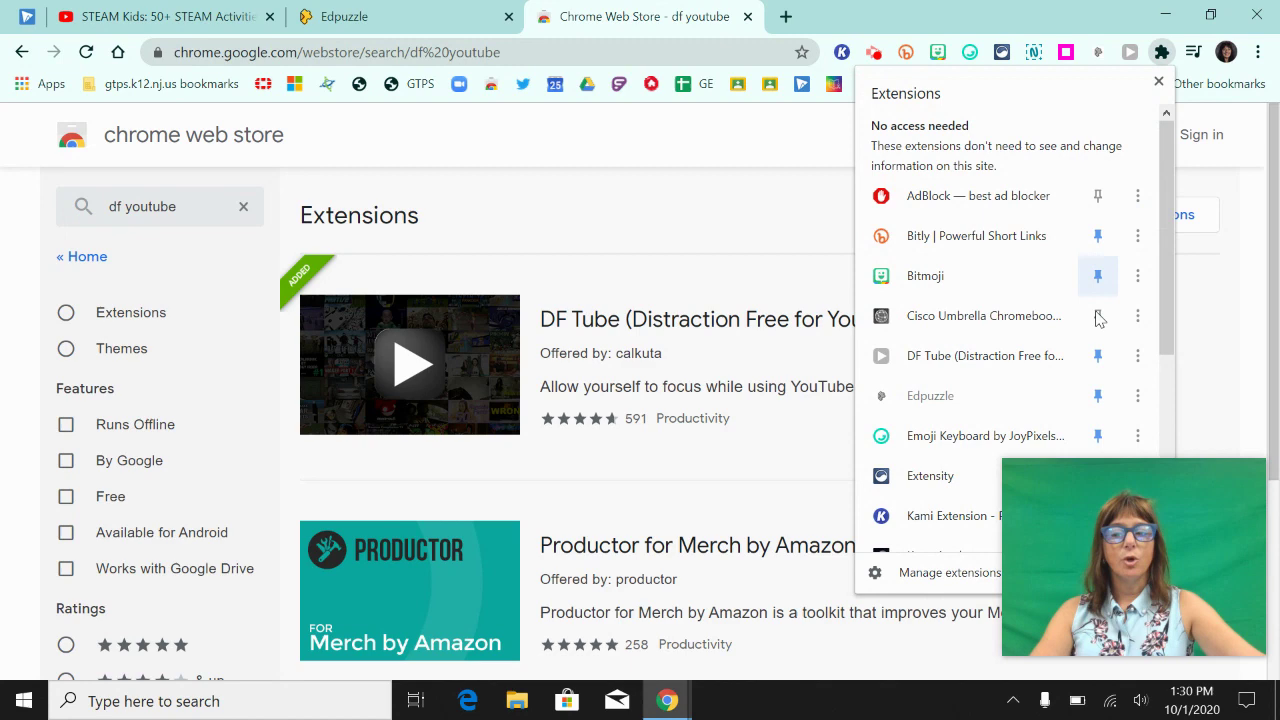
click(825, 541)
drag(1106, 486, 240, 444)
click(1161, 52)
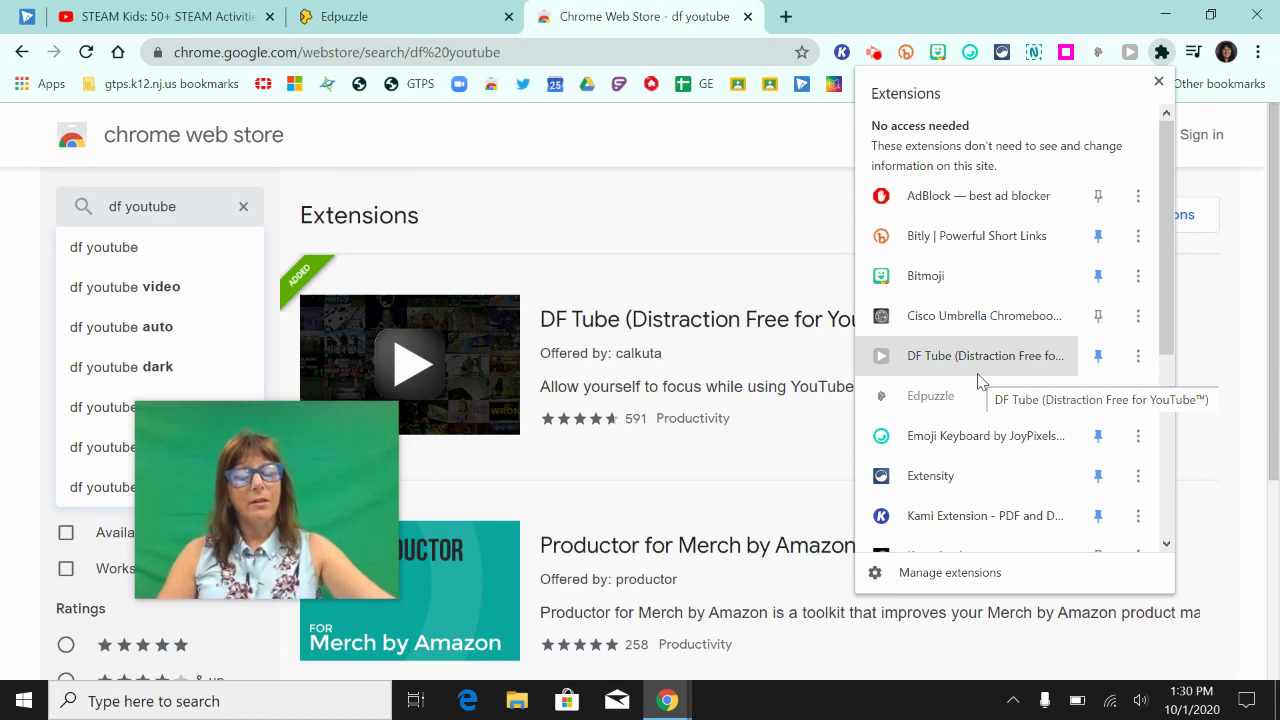
click(1100, 358)
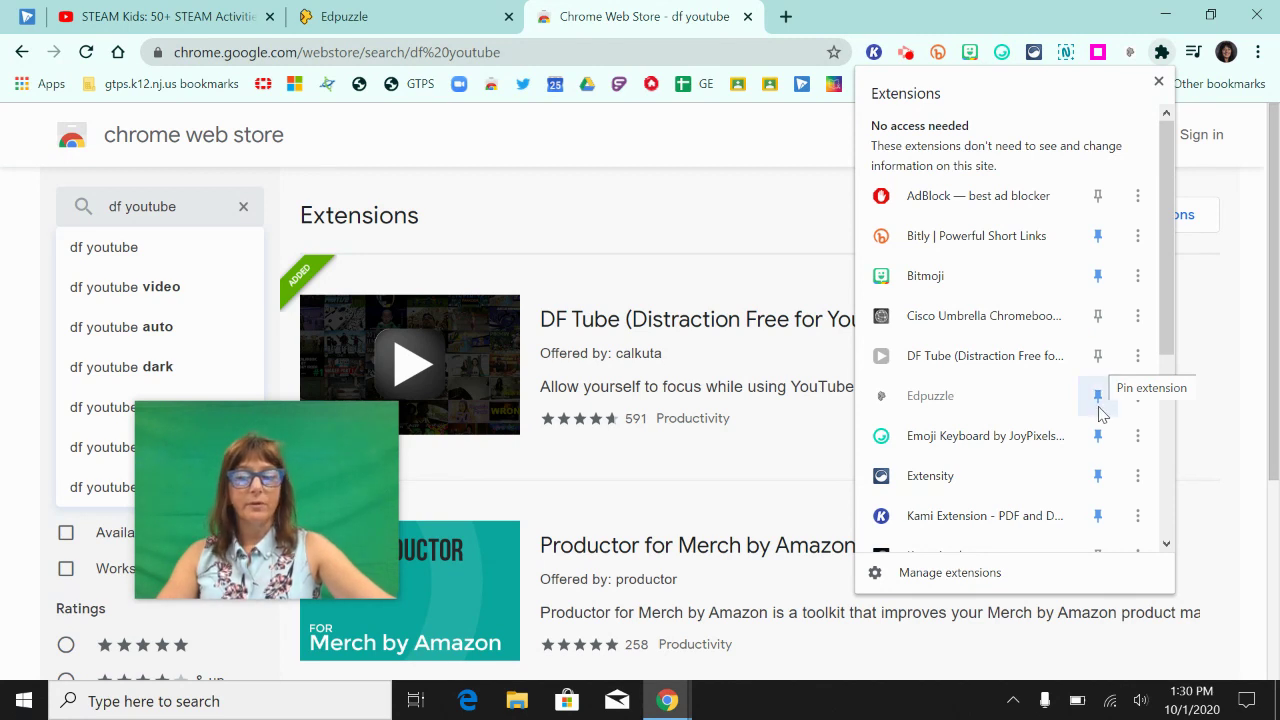
click(1098, 398)
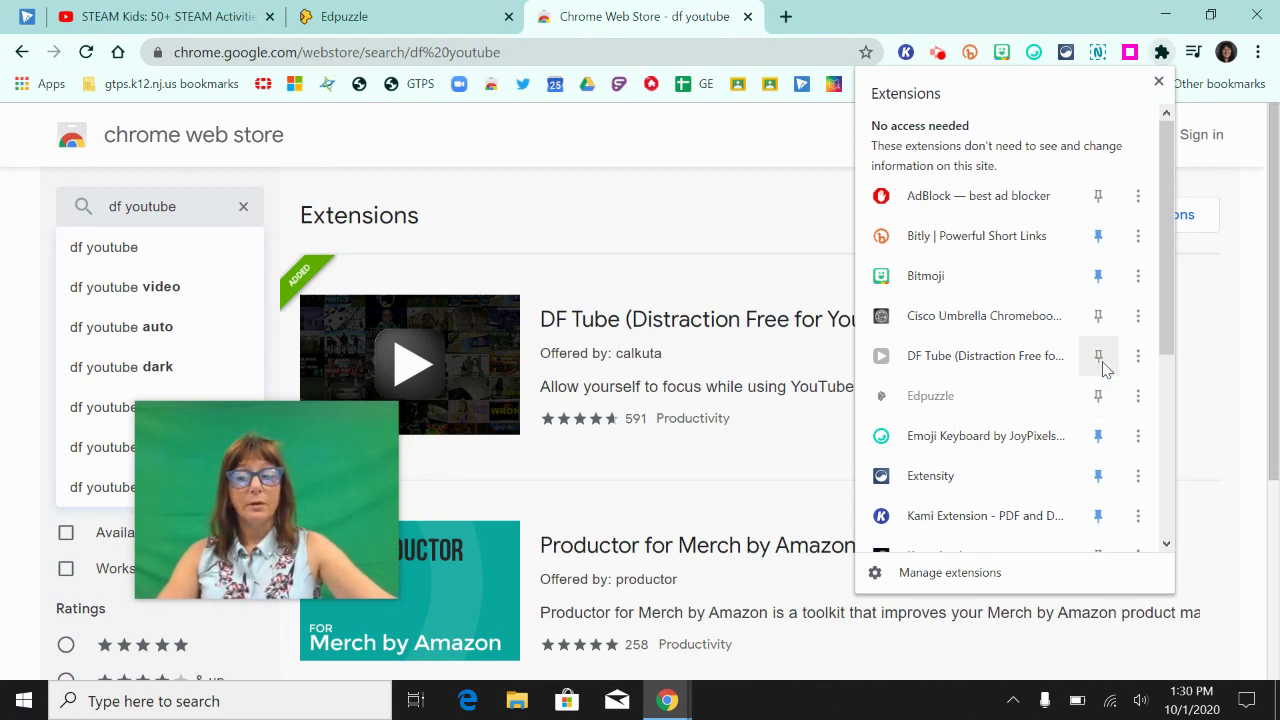
click(1098, 360)
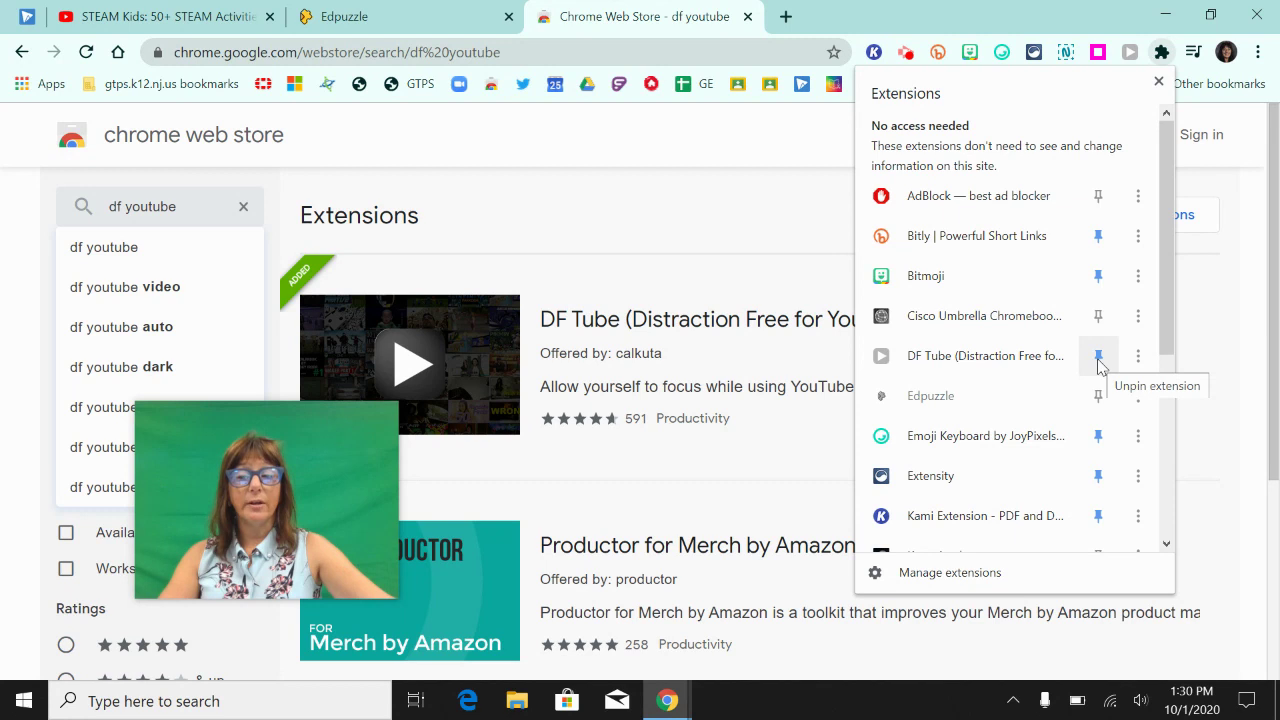
click(1098, 396)
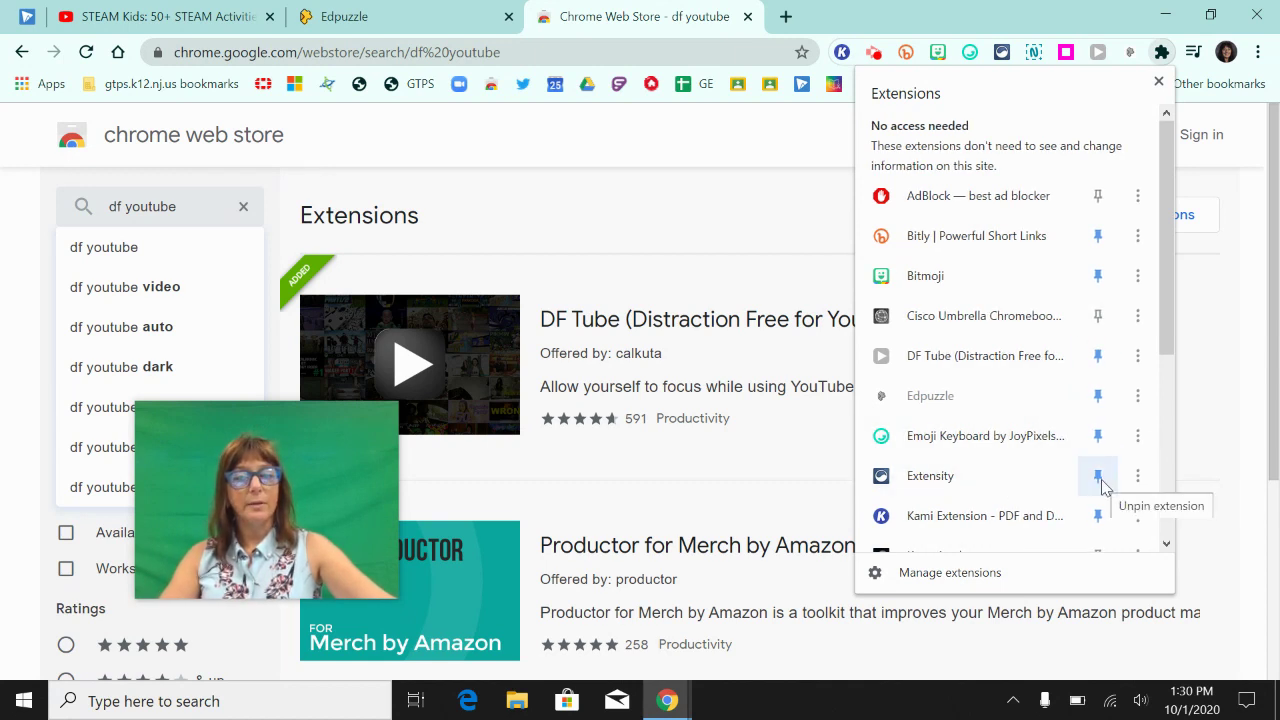
click(1234, 180)
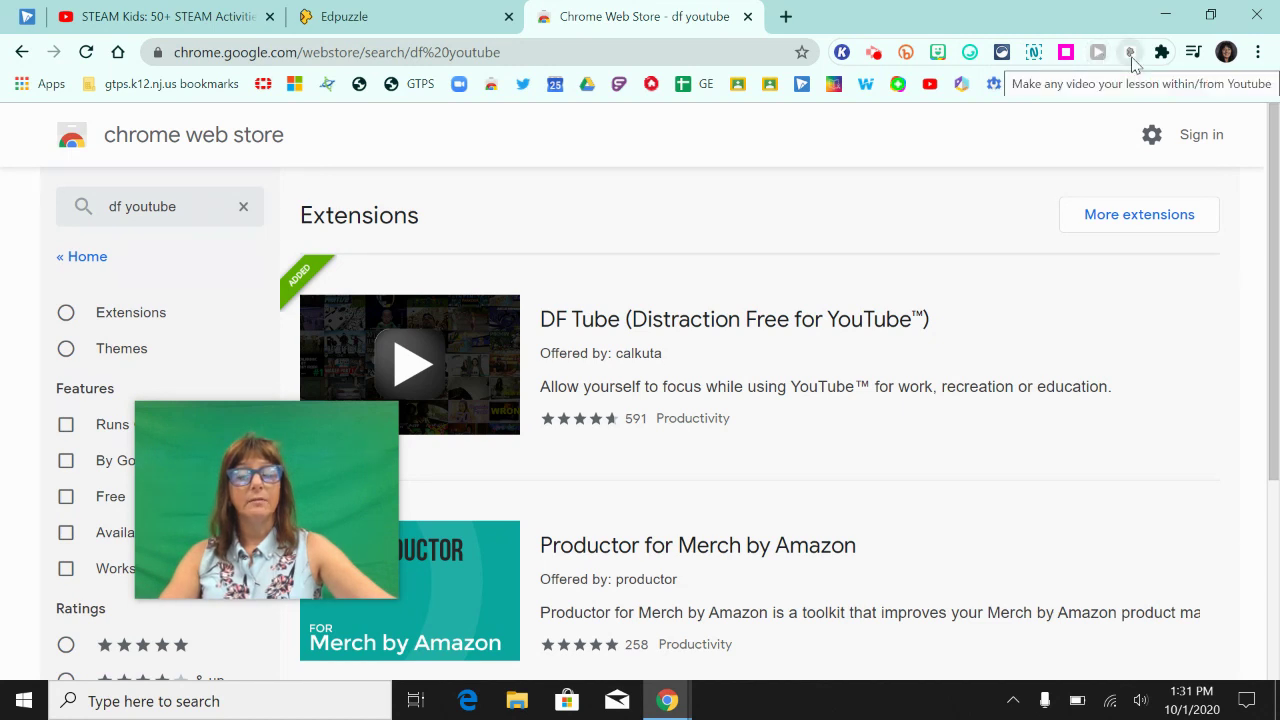
mouse_move(315, 428)
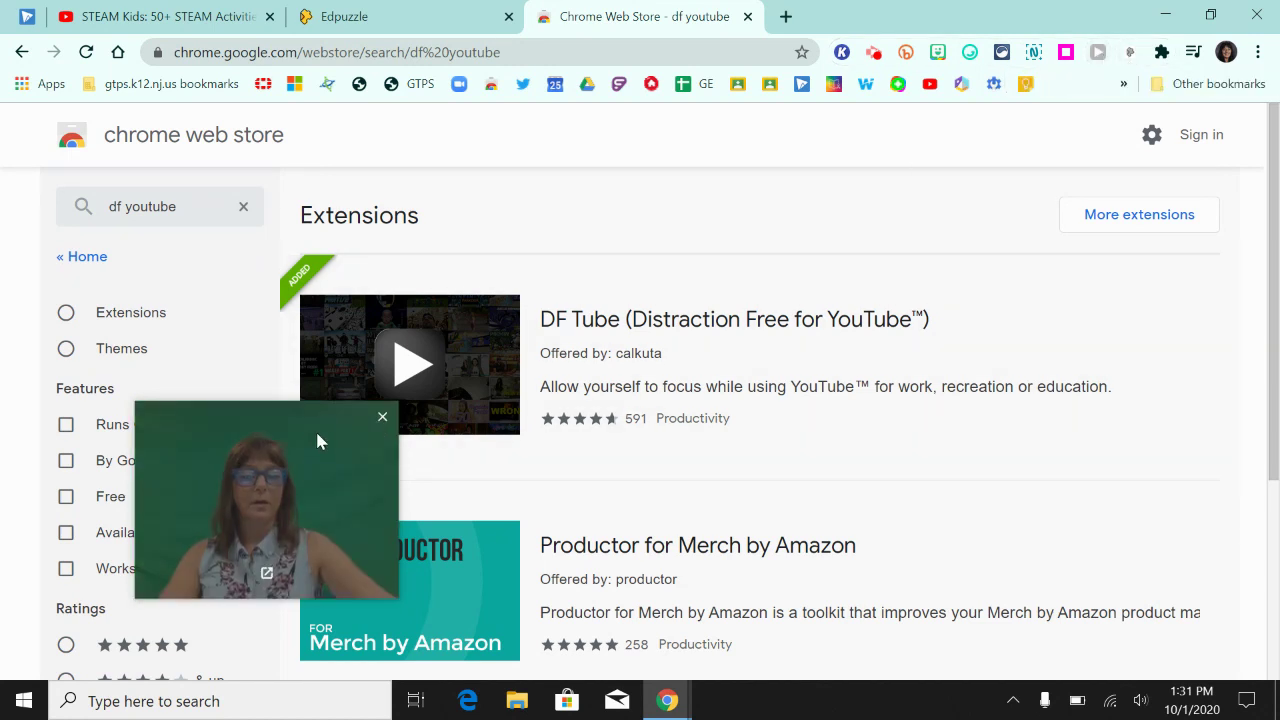
drag(311, 435, 1131, 392)
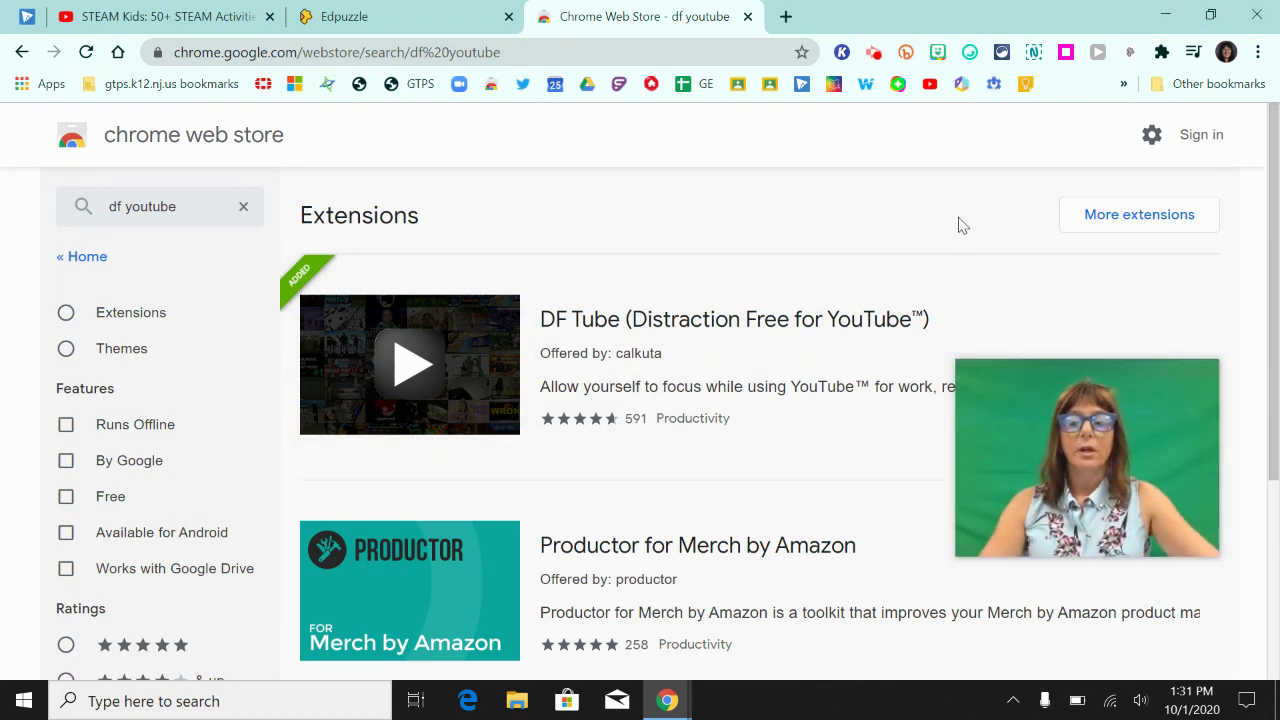
drag(1058, 393, 180, 352)
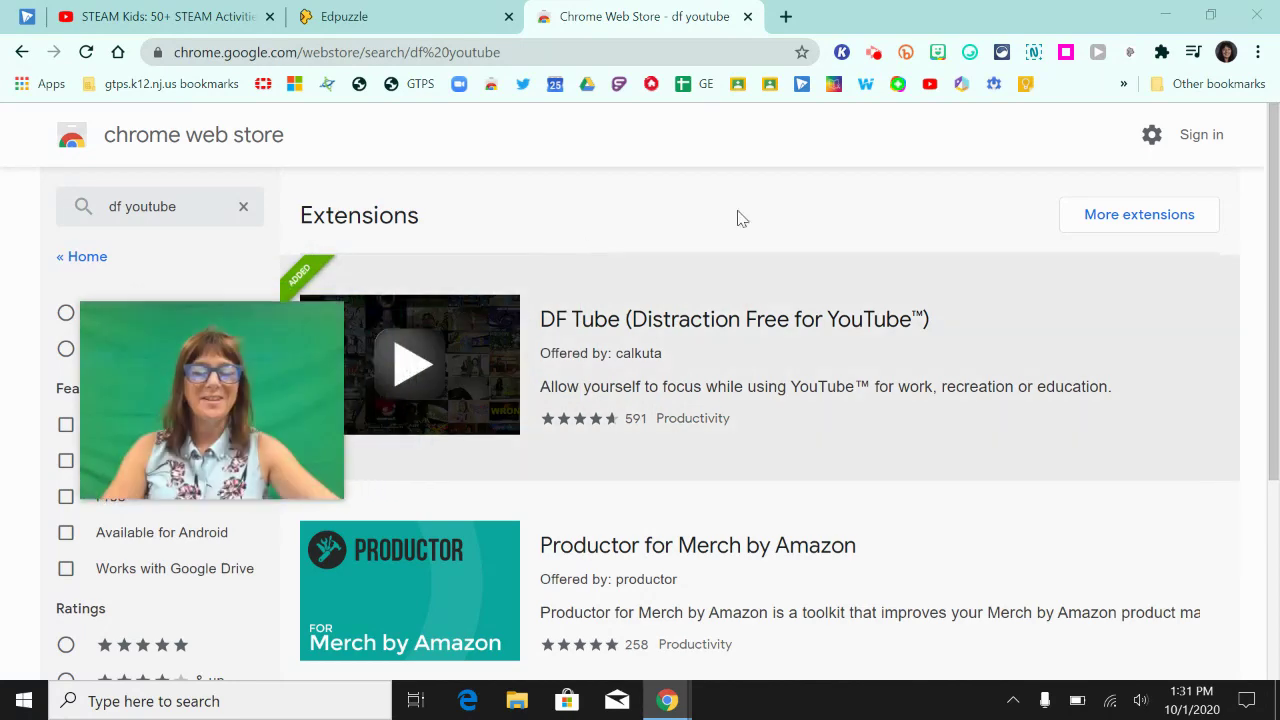
In Extensity, toggle Bitmoji and DF Tube off and back on.
click(1002, 53)
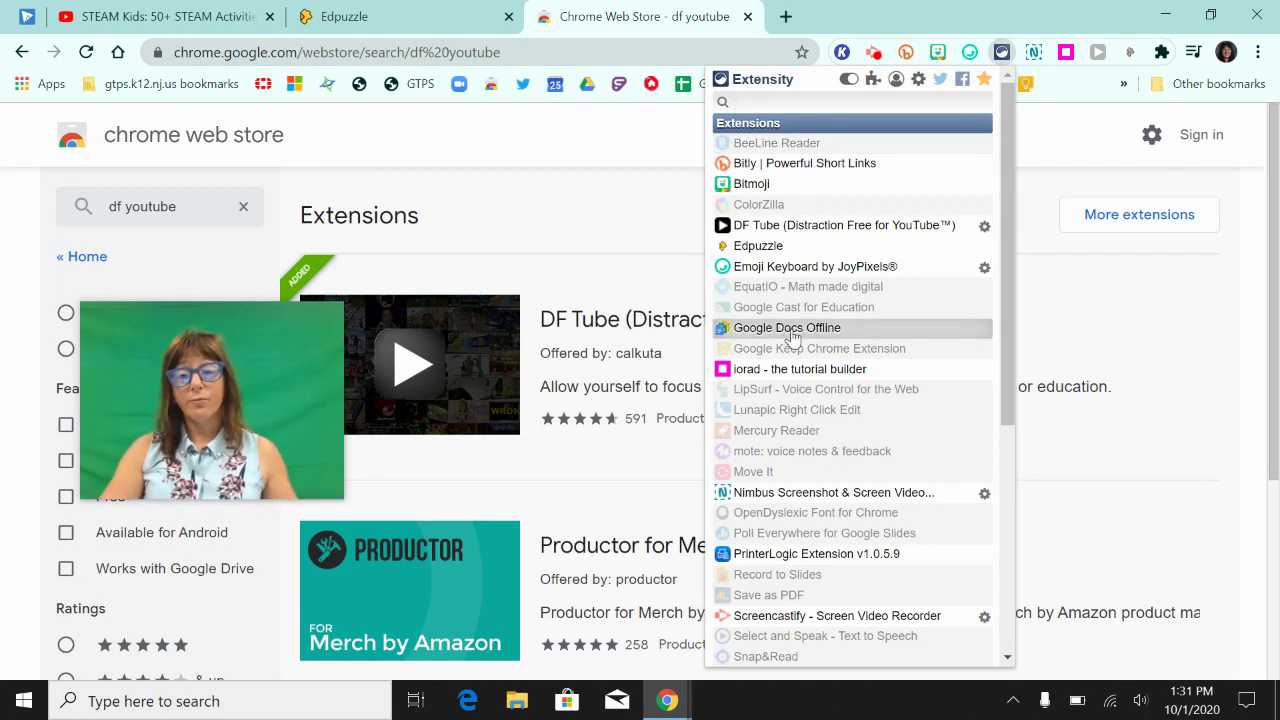
click(835, 189)
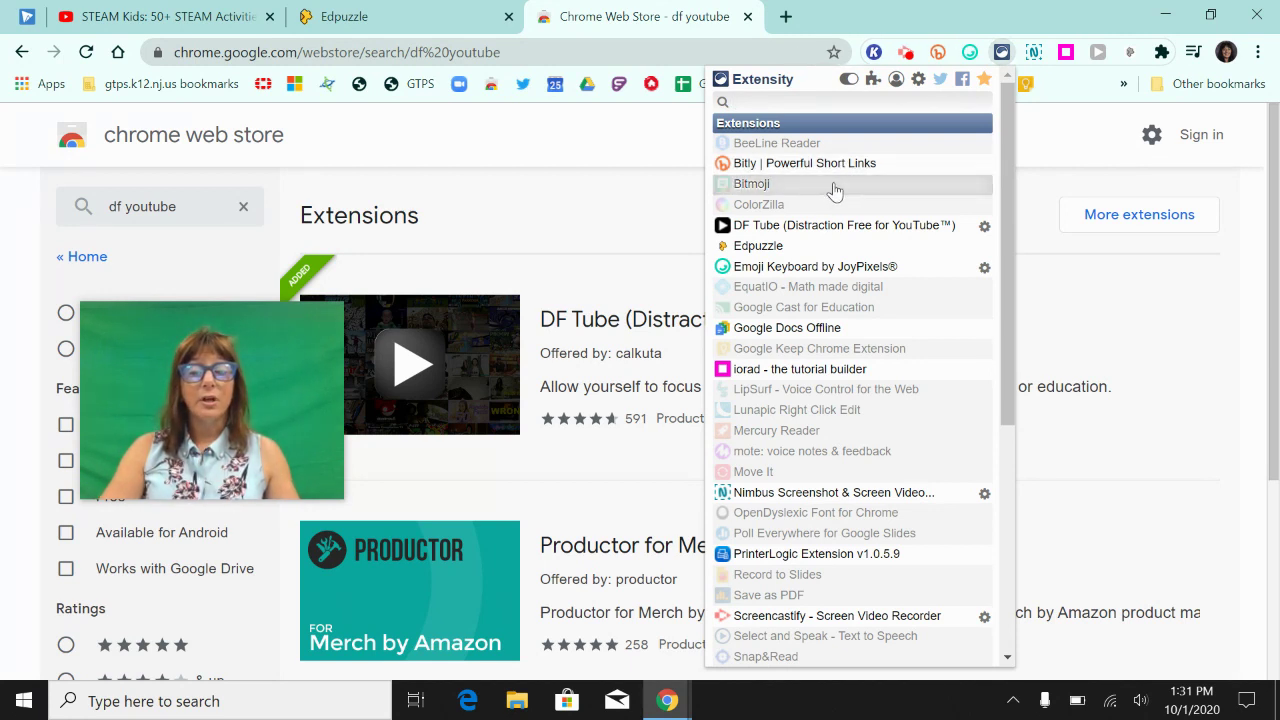
click(836, 190)
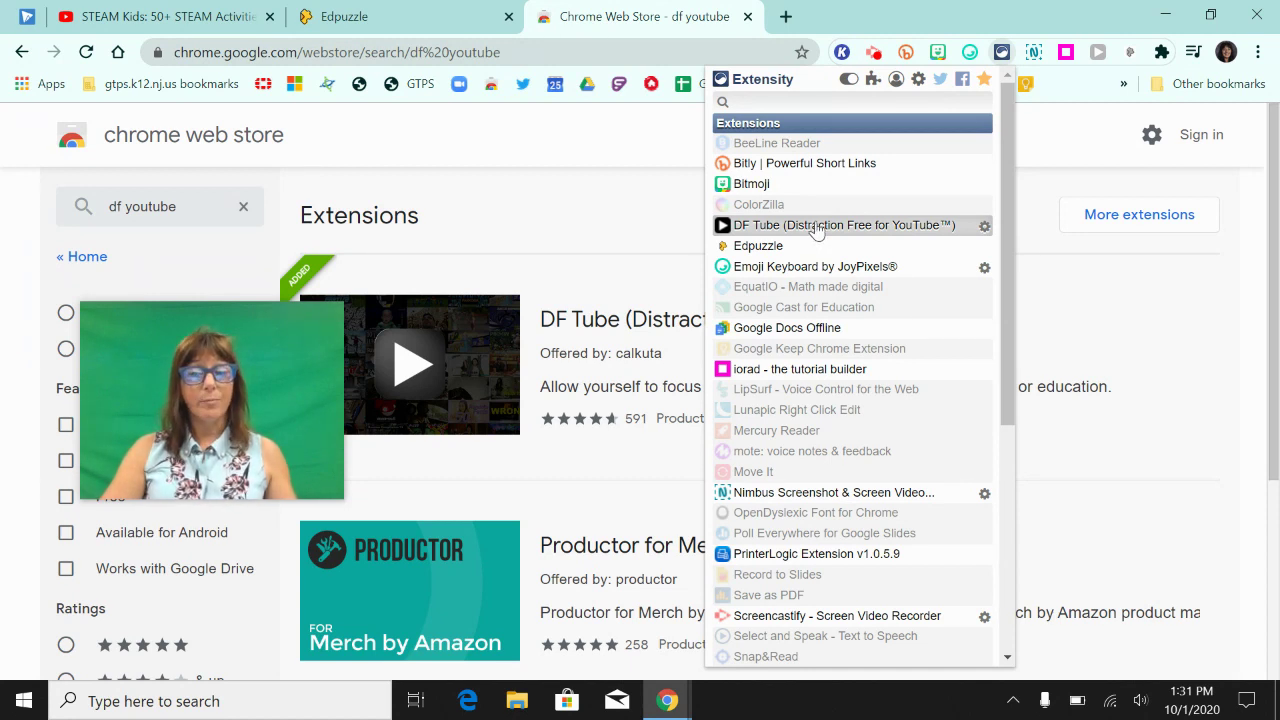
click(816, 228)
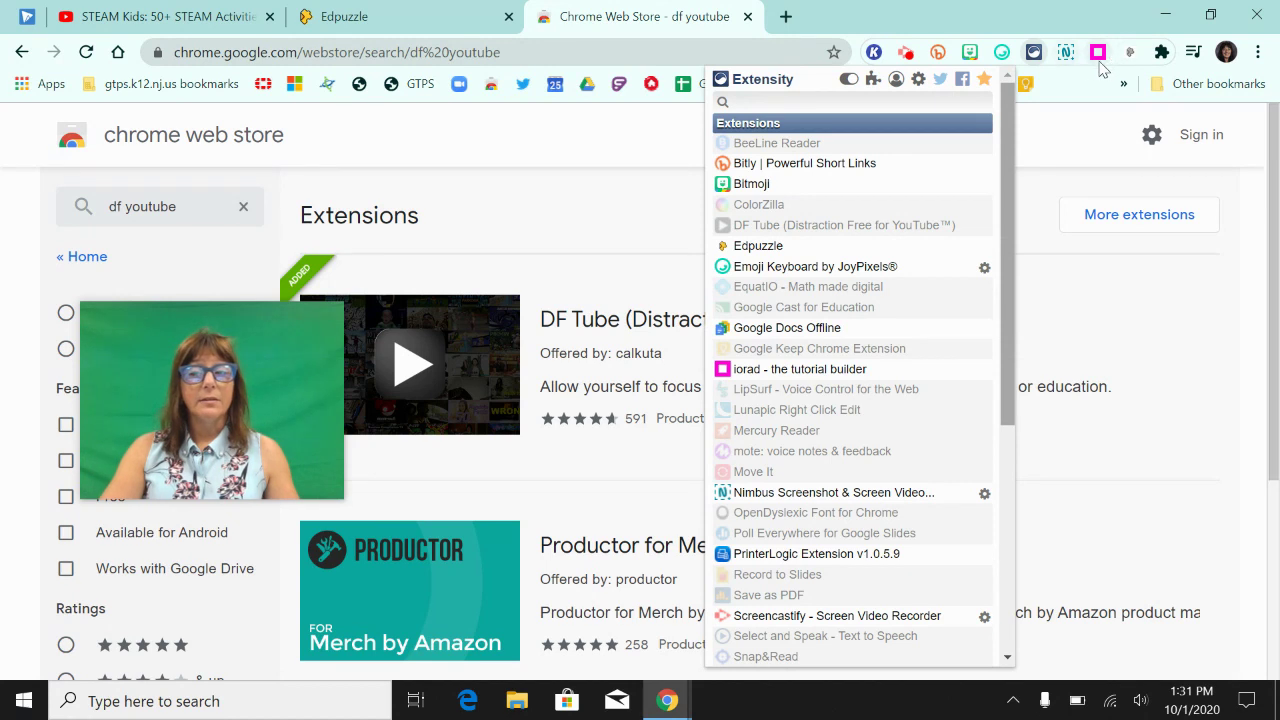
click(880, 228)
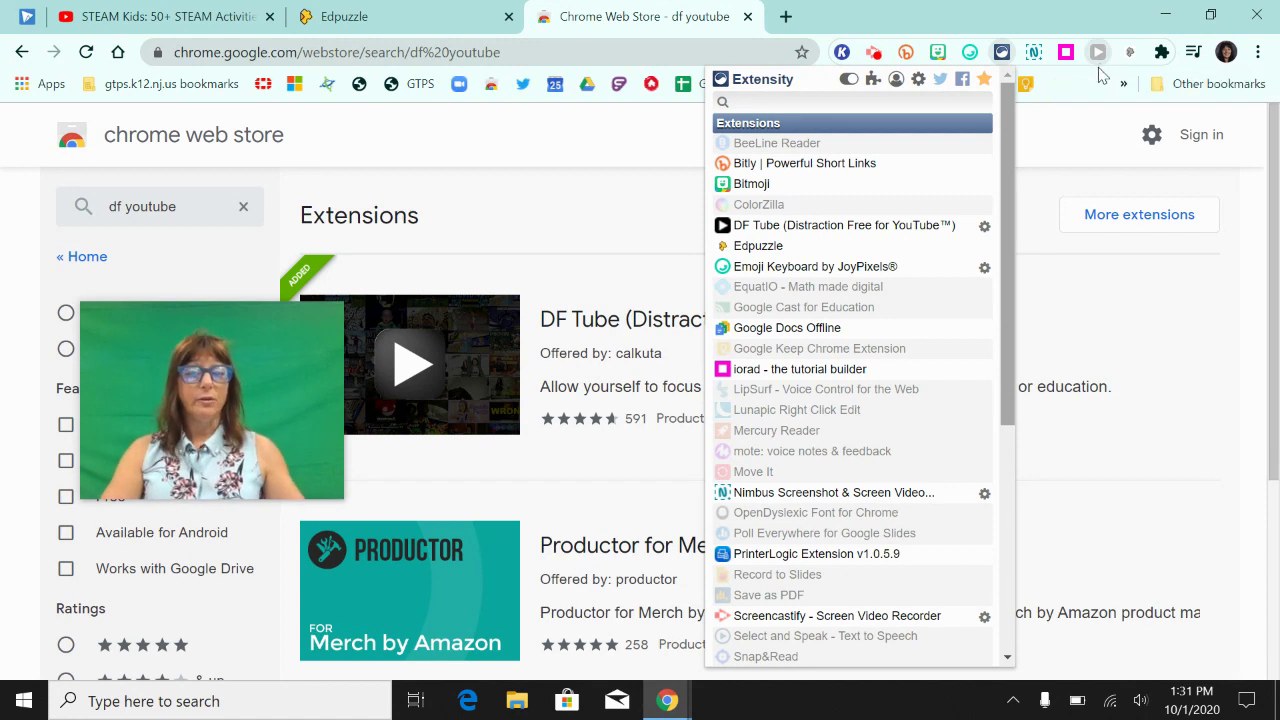
Disable the iorad tutorial builder and Bitly extensions, then close the Extensity list.
click(849, 372)
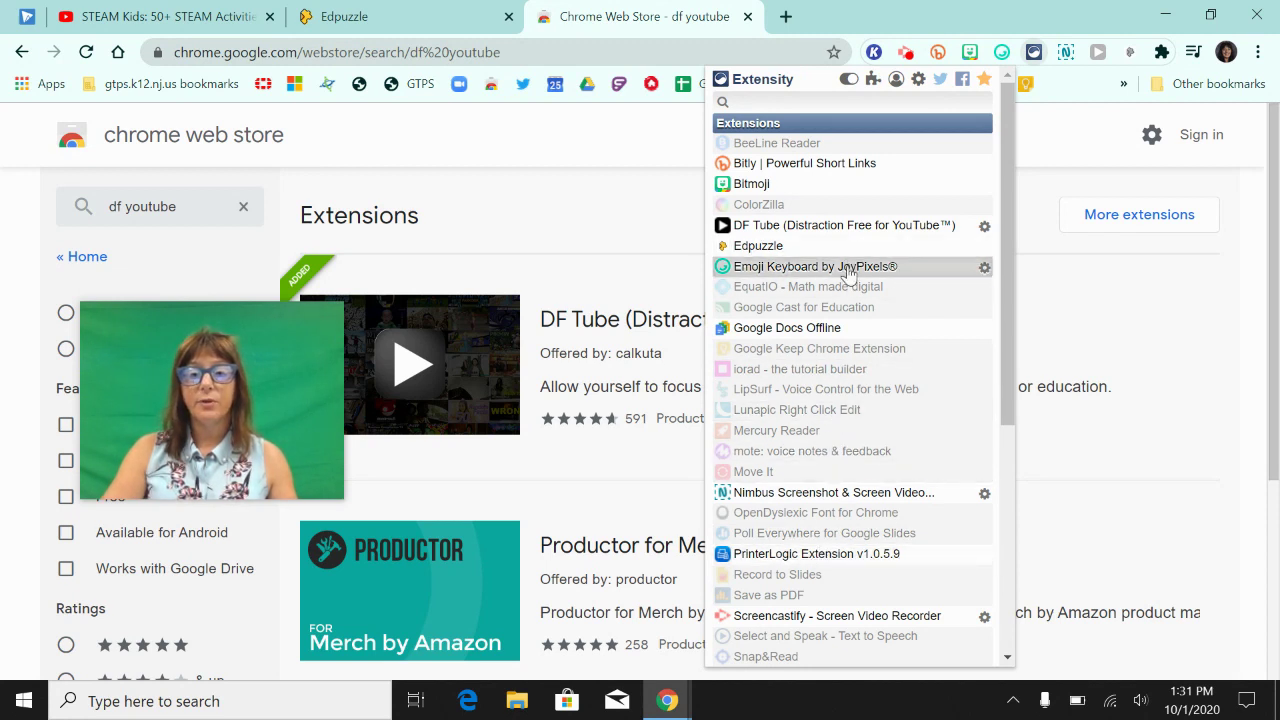
click(857, 166)
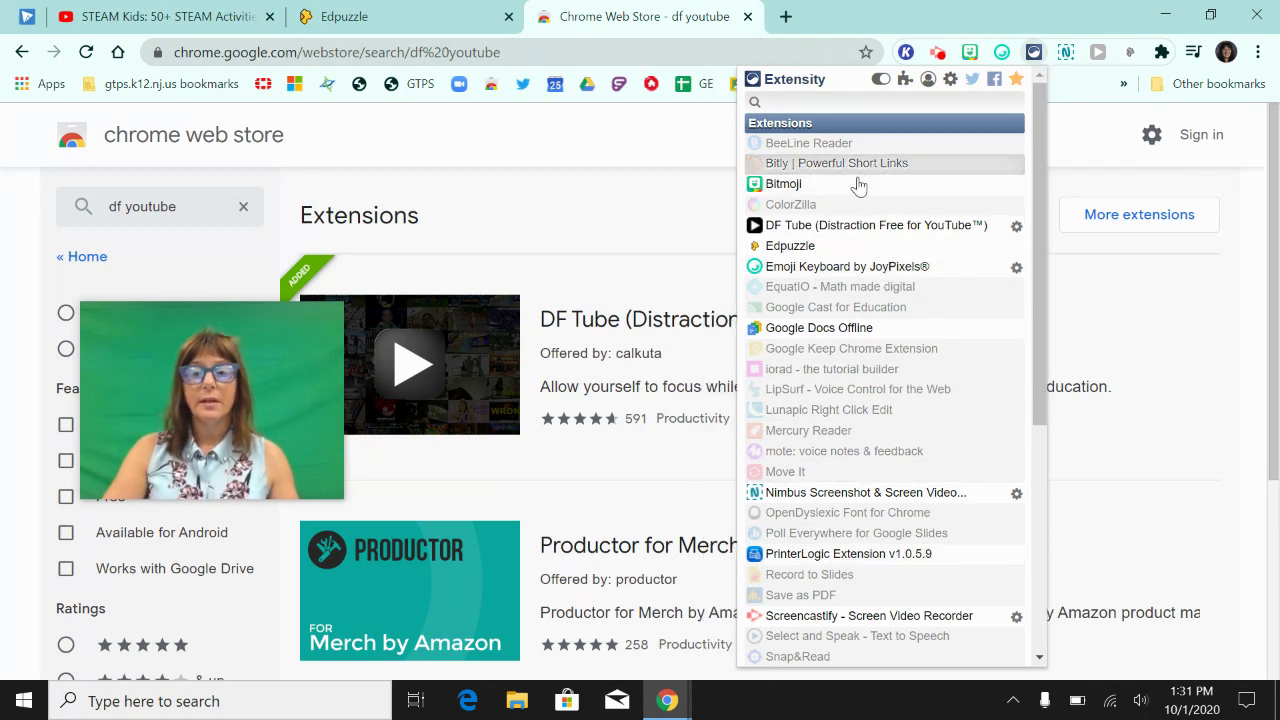
scroll(886, 523, down, 4)
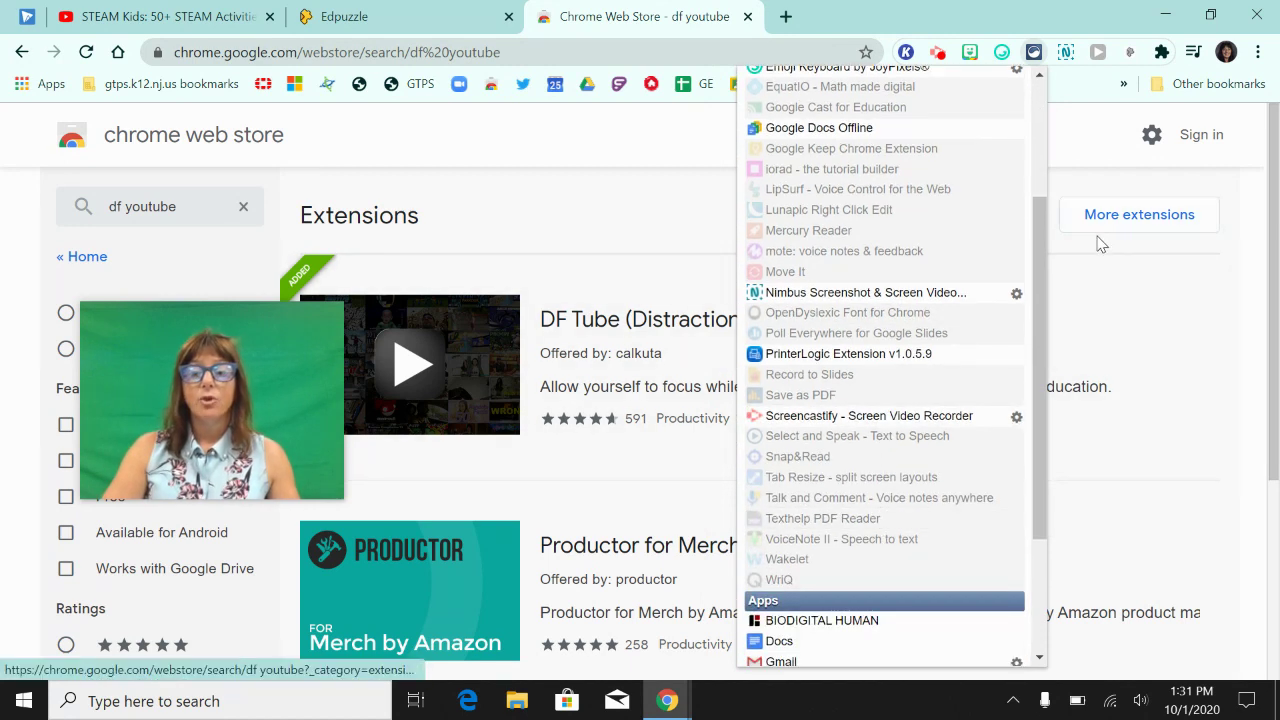
click(1101, 251)
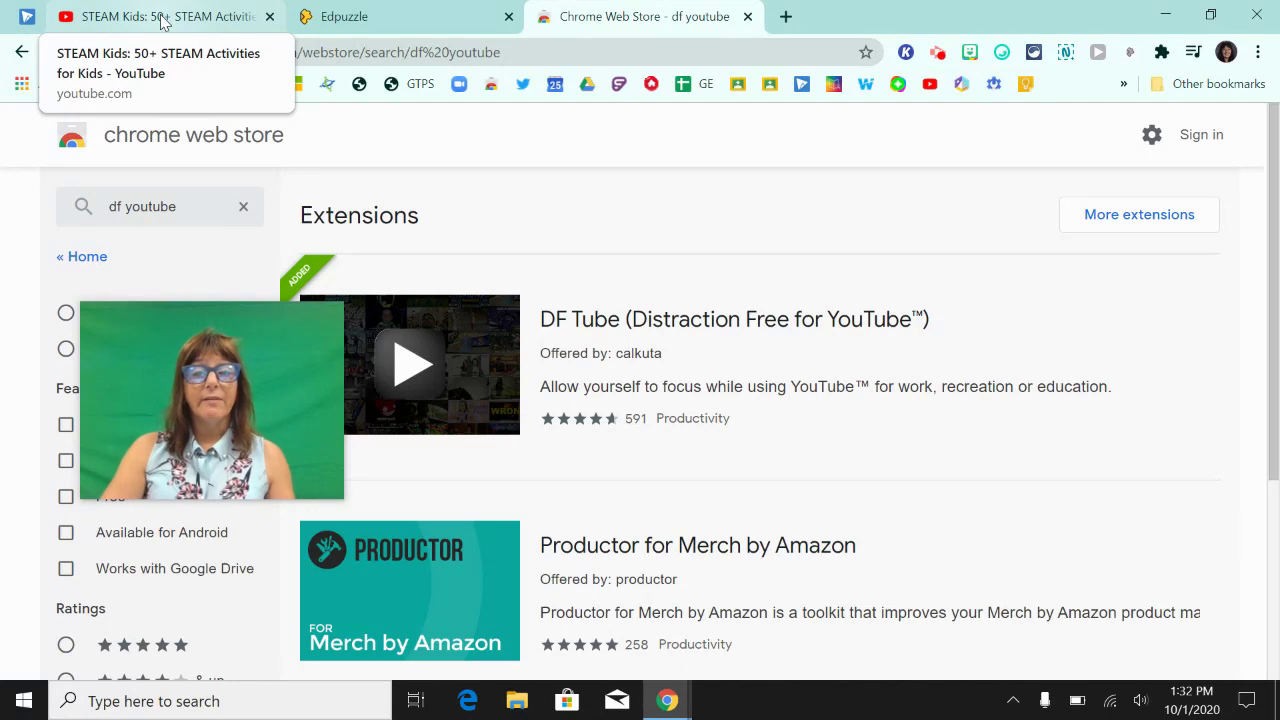
Switch to the 'STEAM Kids: 50+ STEAM Activities for Kids' YouTube tab.
click(163, 20)
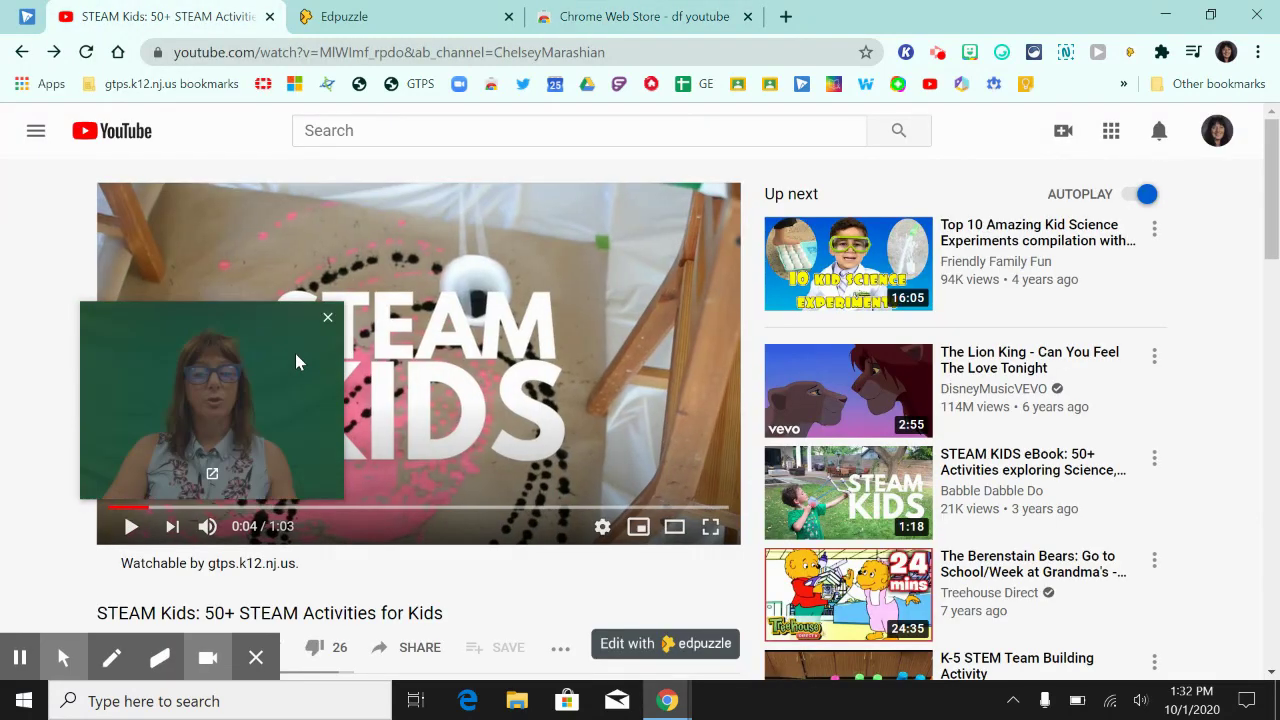
drag(296, 362, 200, 468)
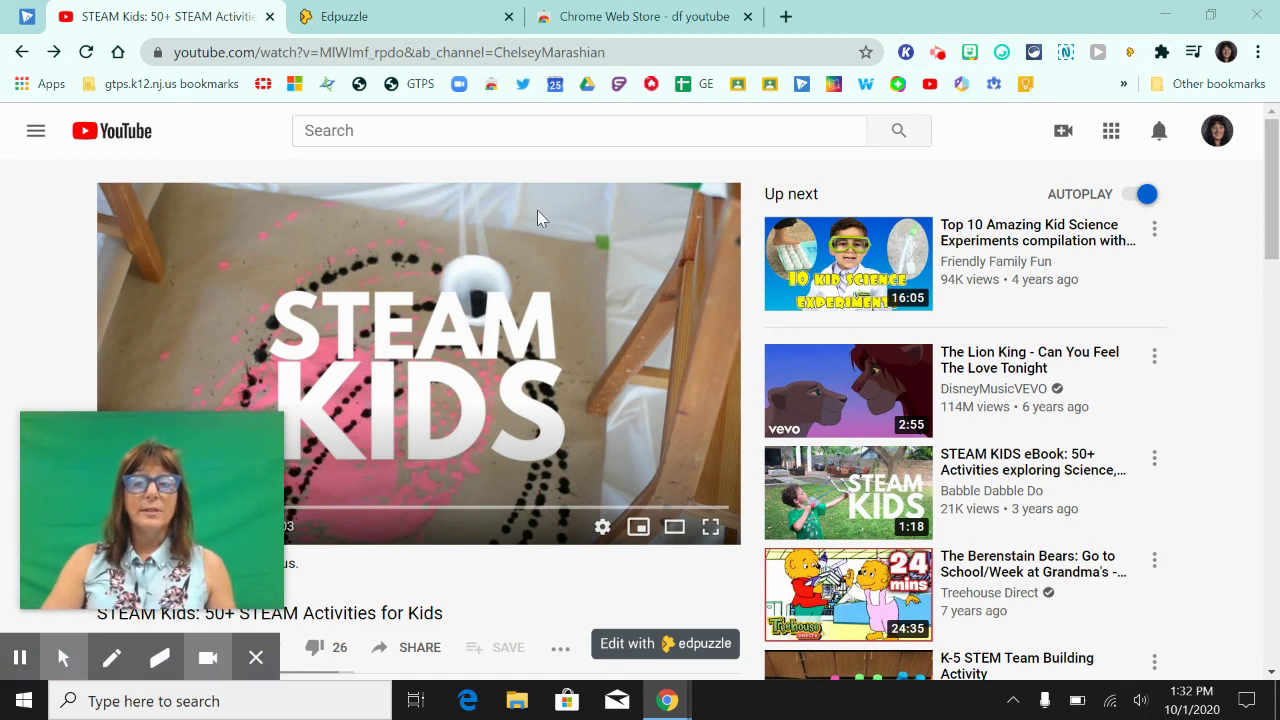
Activate DF Tube distraction-free mode, reload the video page and pause playback.
click(1098, 52)
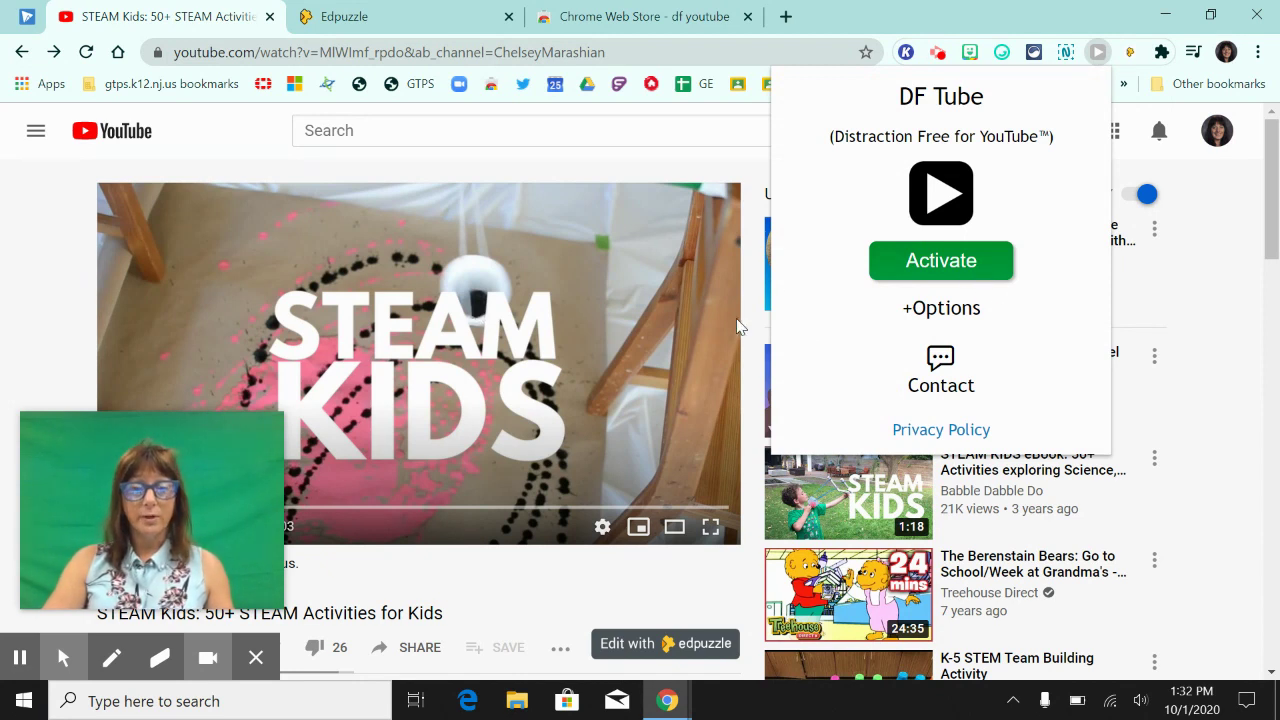
click(978, 268)
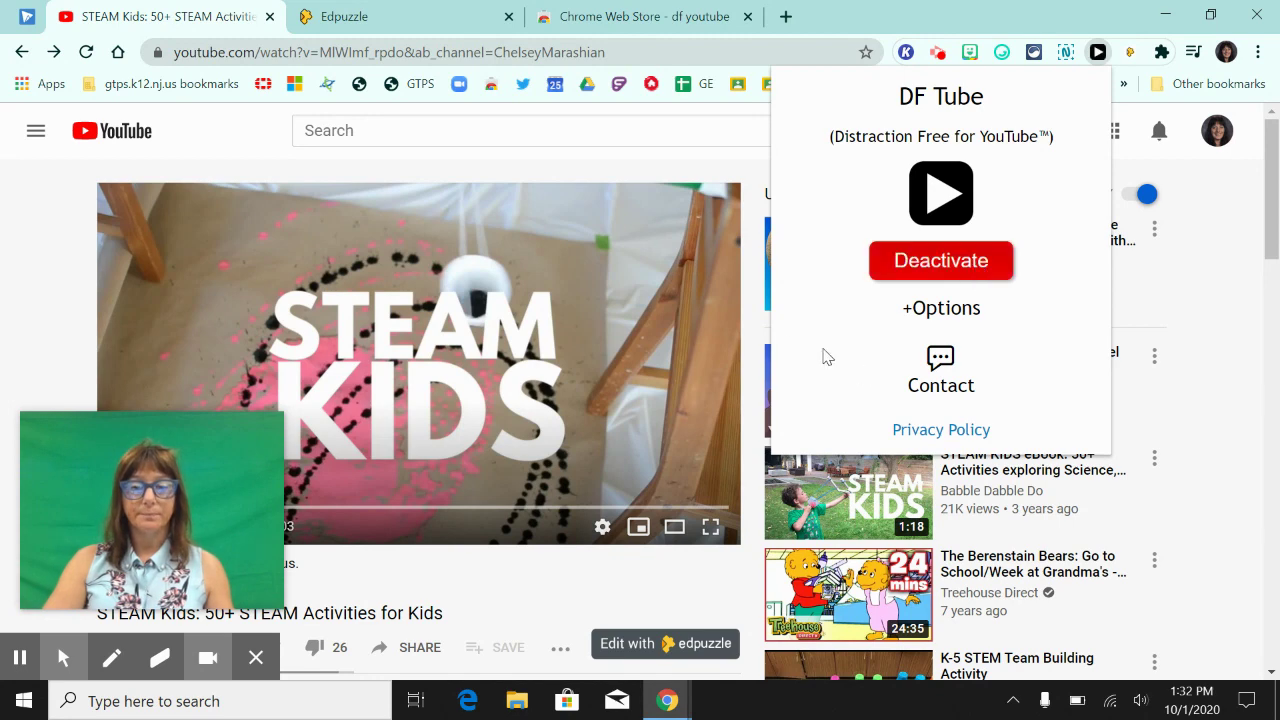
click(700, 158)
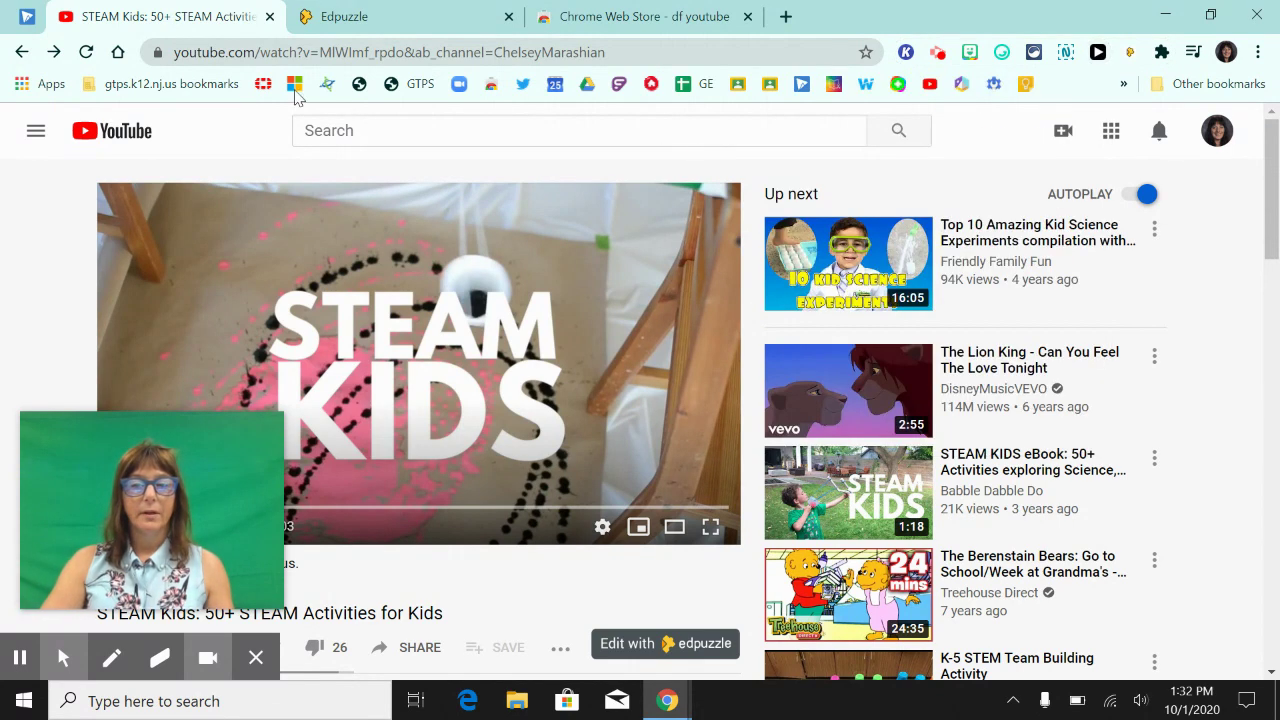
click(87, 52)
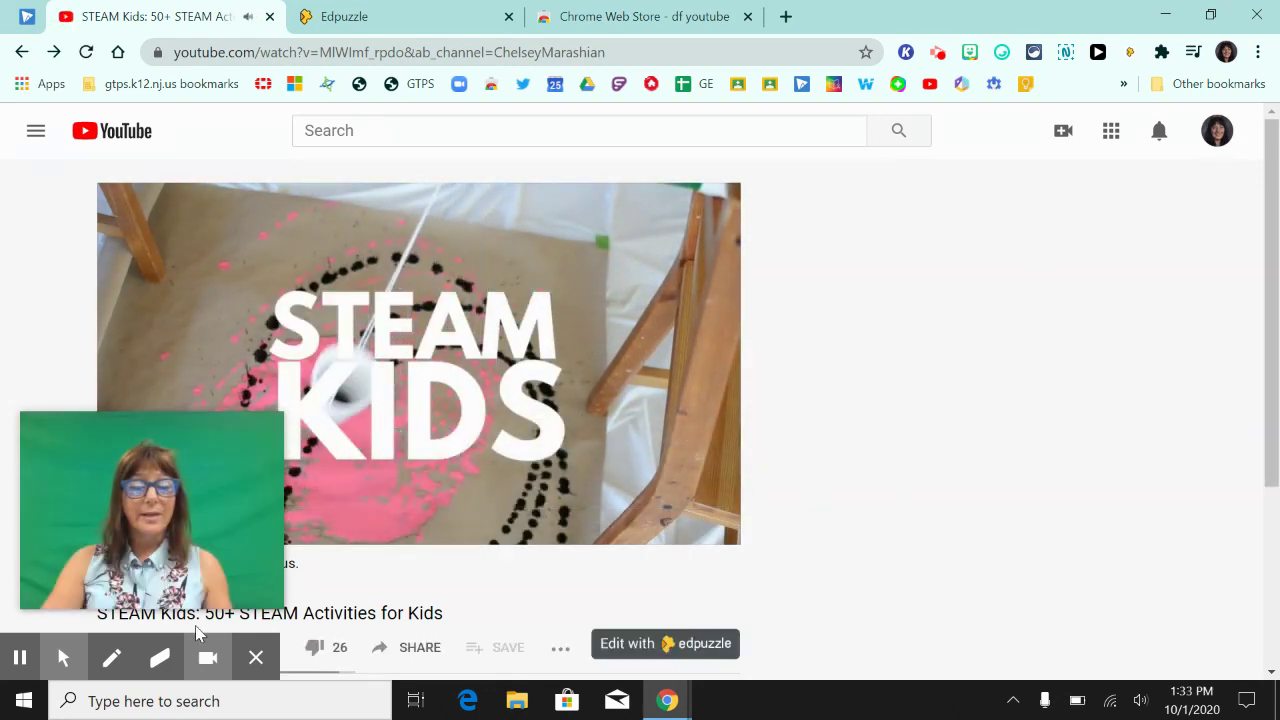
drag(200, 463, 1020, 414)
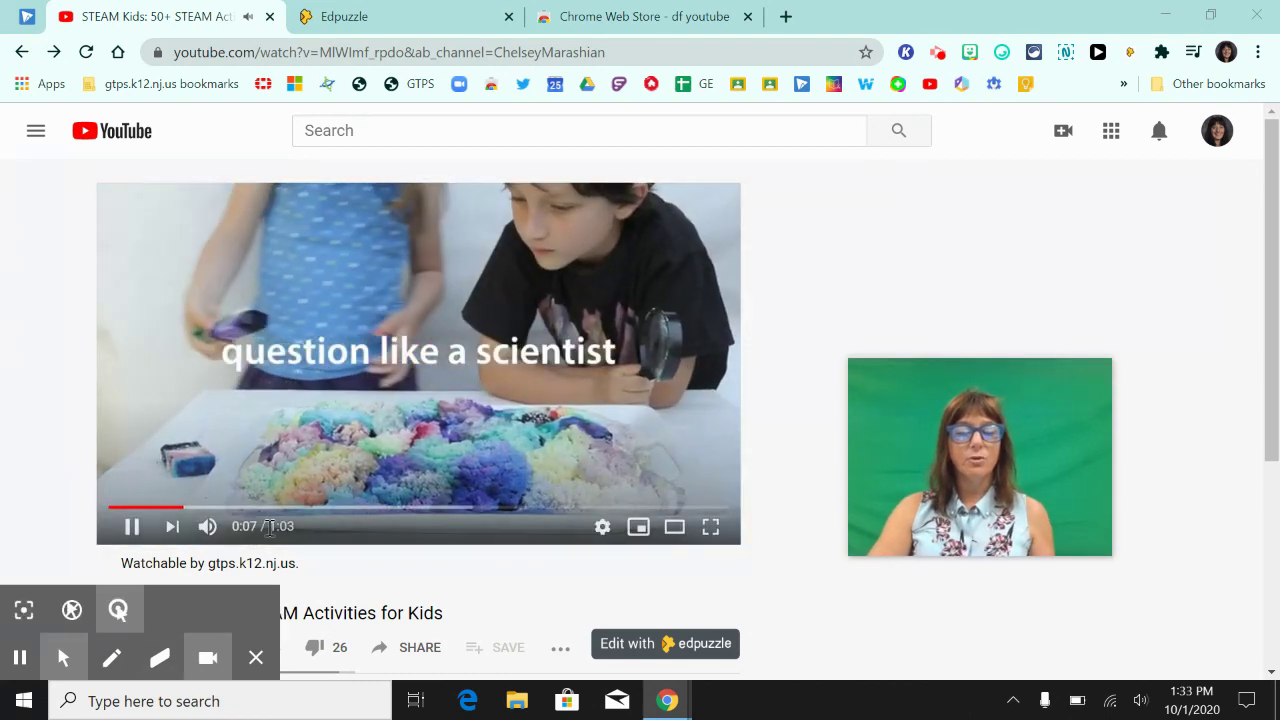
click(135, 527)
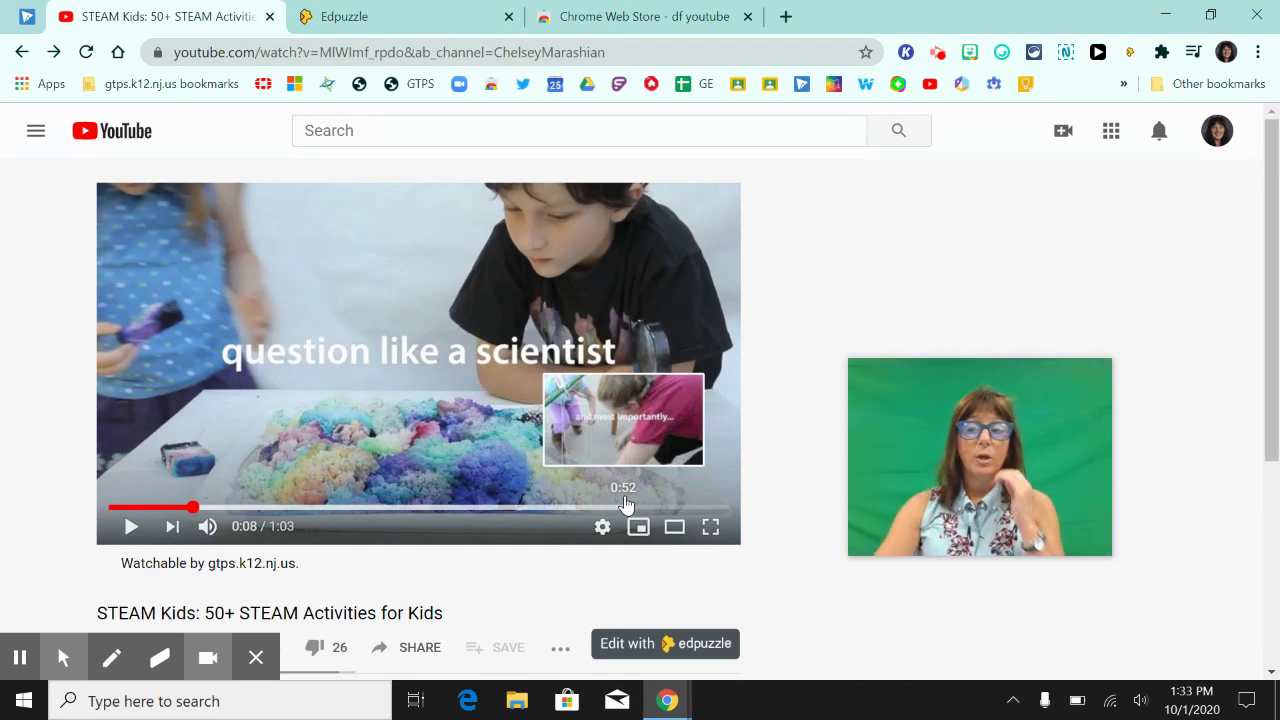
Deactivate DF Tube distraction-free mode so recommendations reappear.
click(1098, 53)
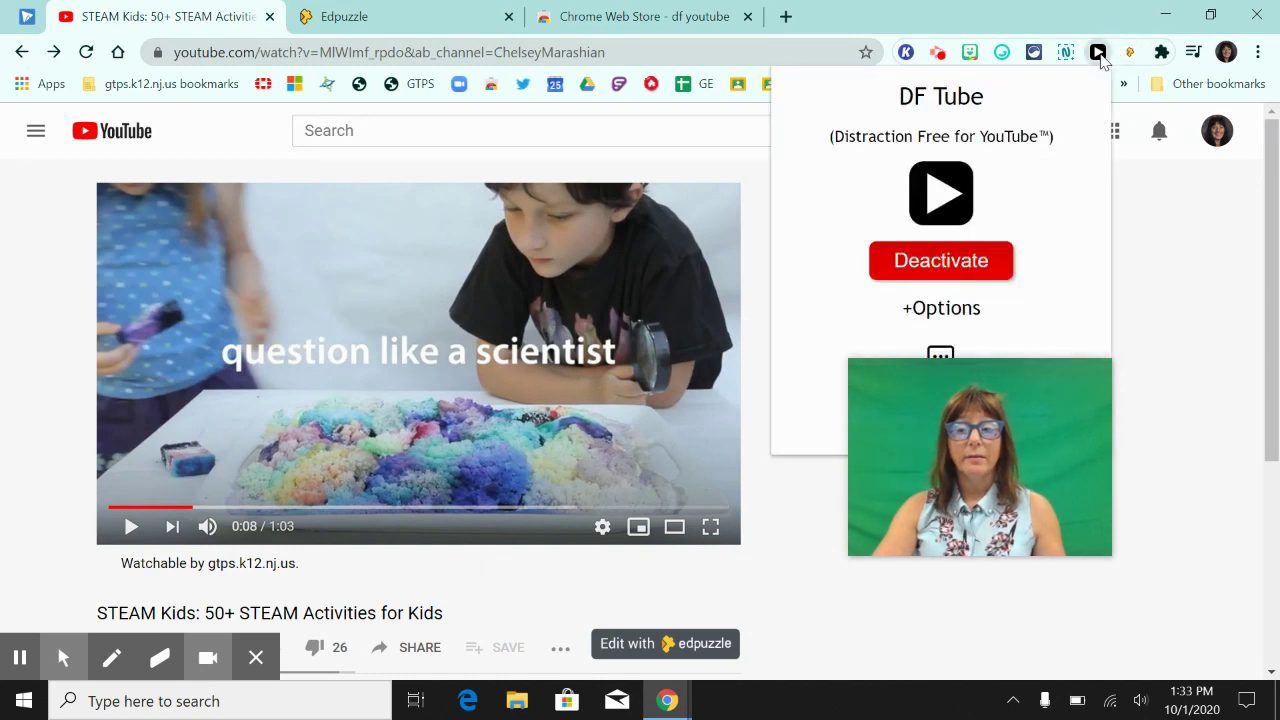
click(976, 261)
drag(963, 400, 513, 402)
click(1216, 310)
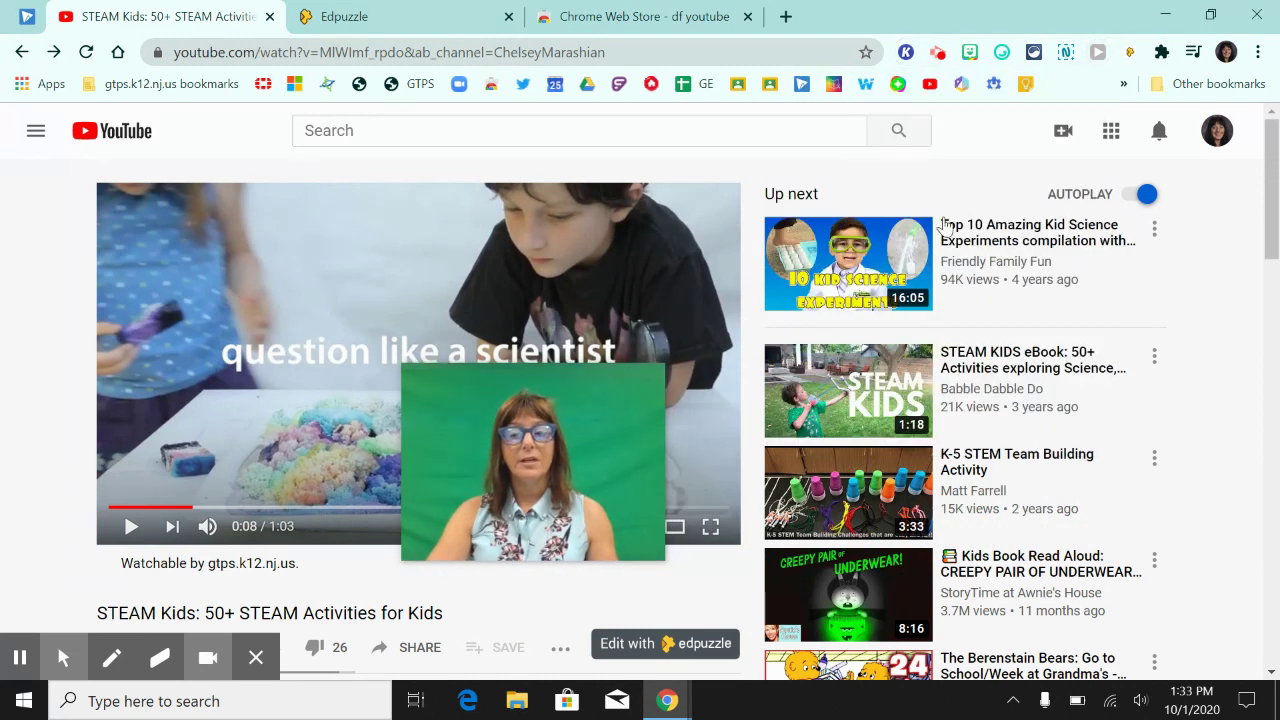
mouse_move(876, 532)
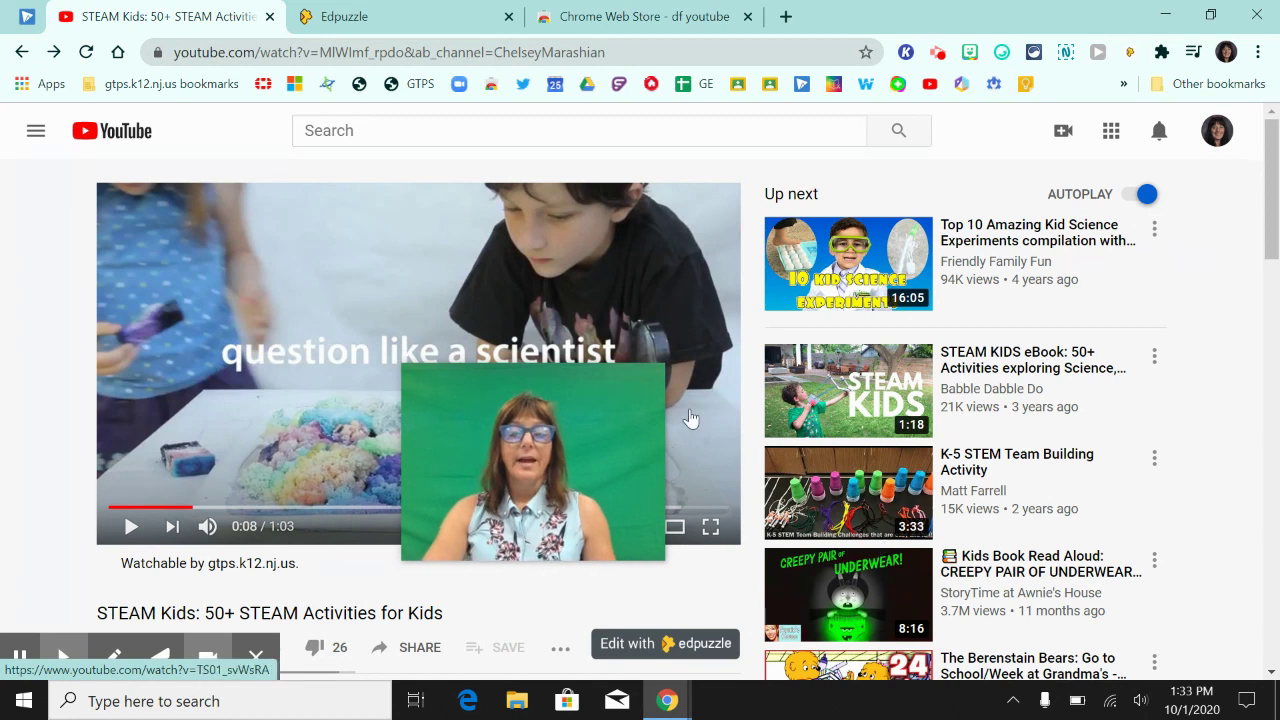
mouse_move(866, 376)
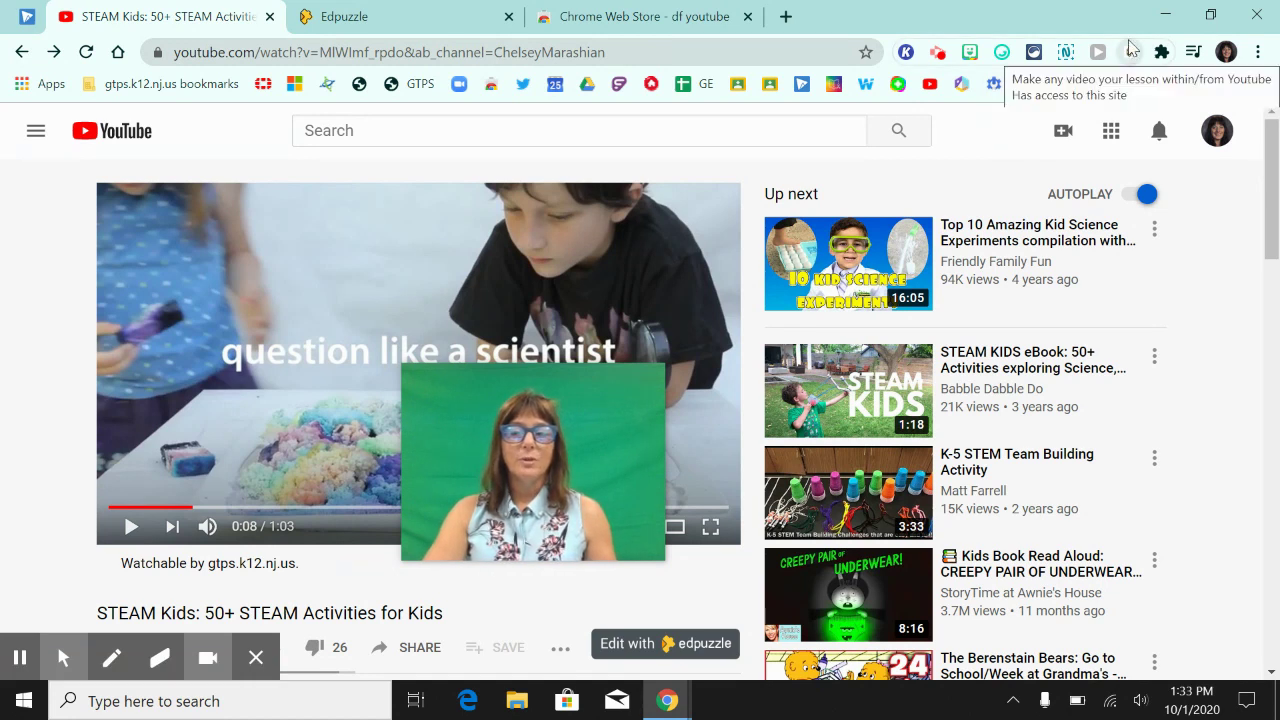
Reload the STEAM Kids video page and pause the video at 0:03.
click(86, 52)
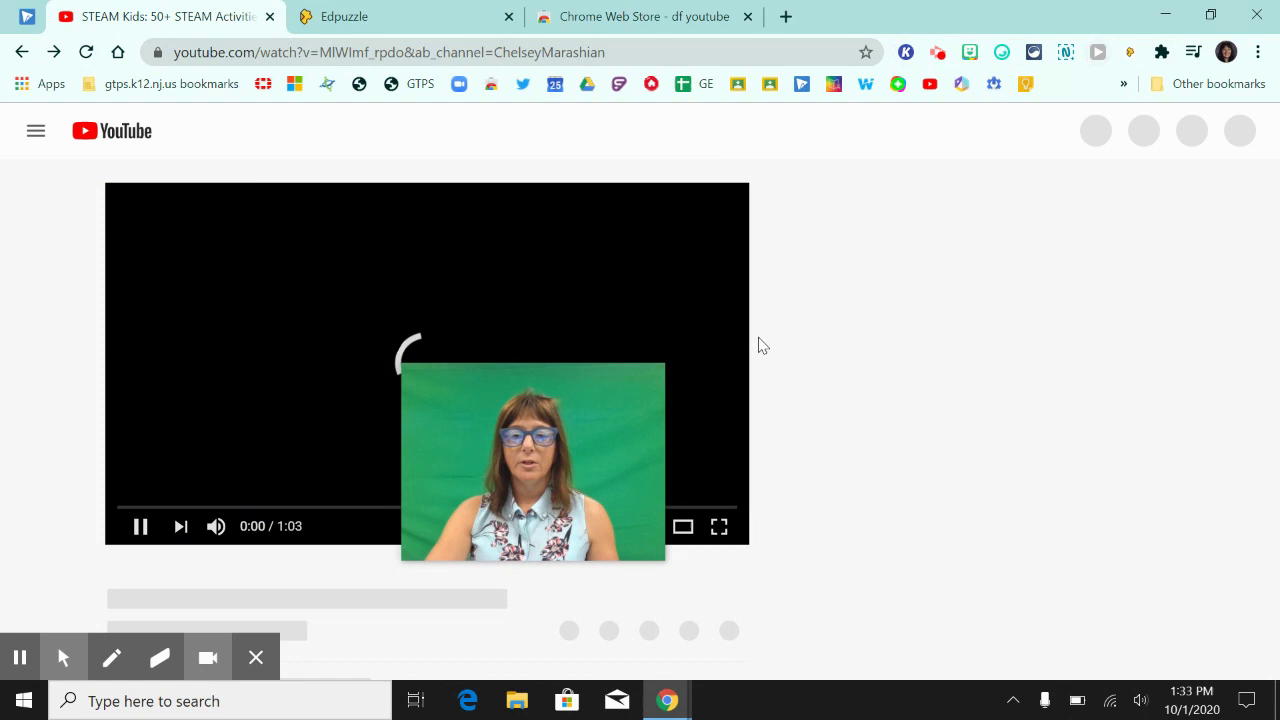
drag(519, 453, 1025, 571)
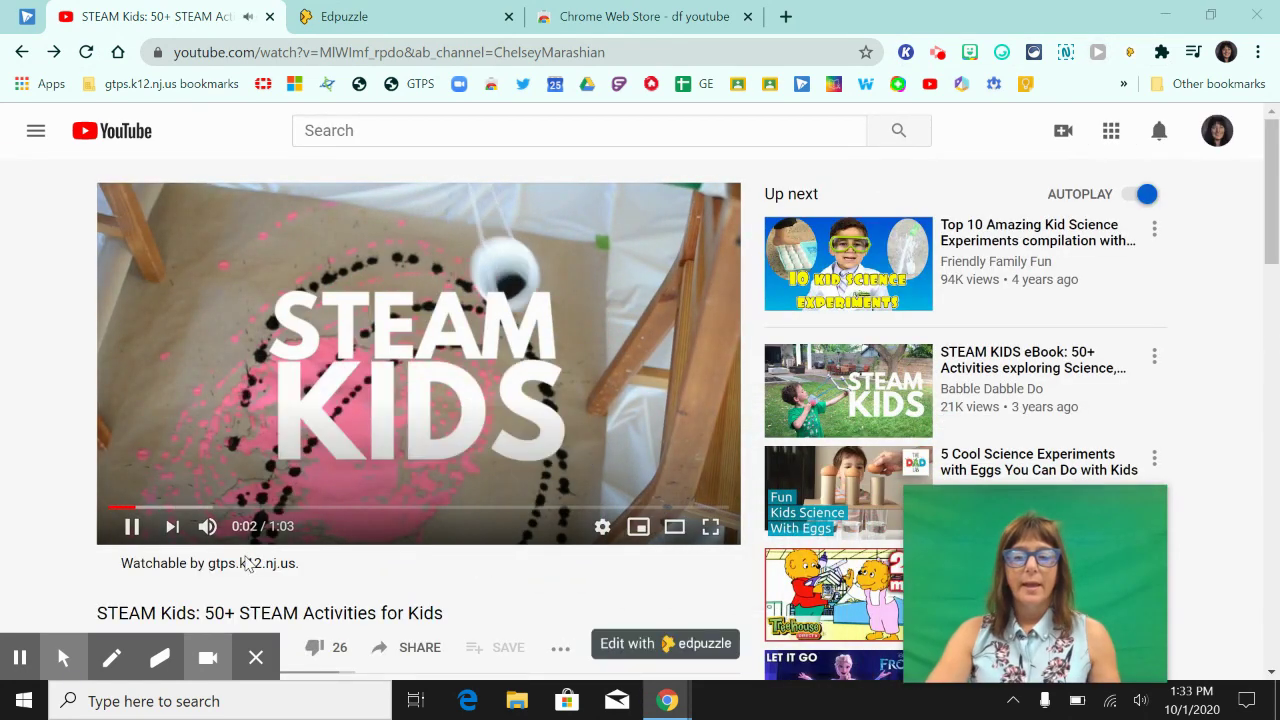
click(131, 527)
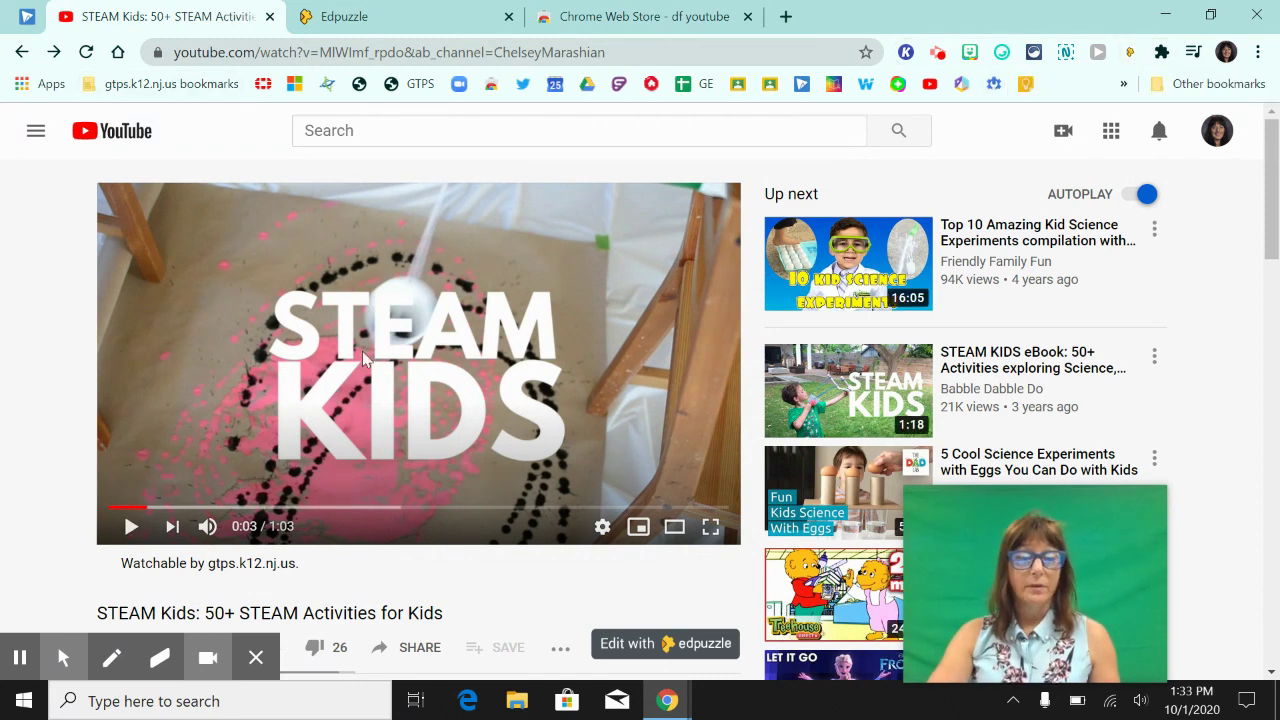
scroll(392, 347, down, 1)
scroll(392, 347, down, 1)
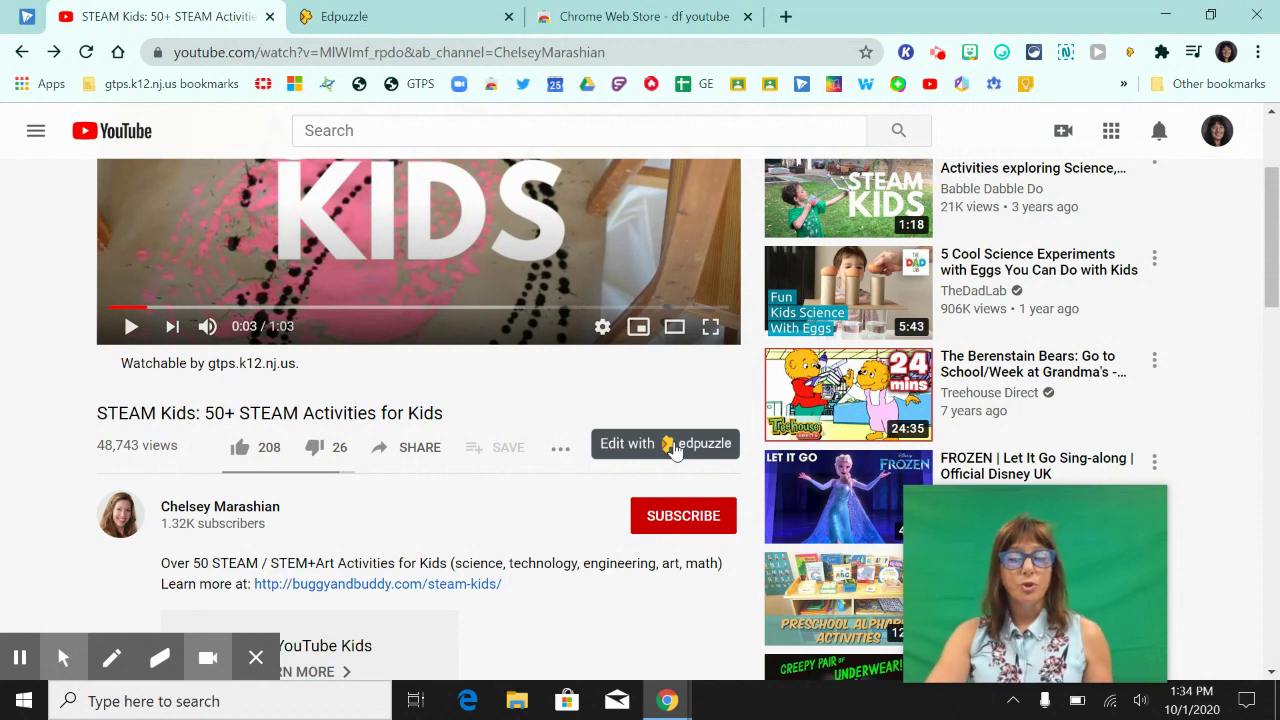
scroll(675, 450, up, 2)
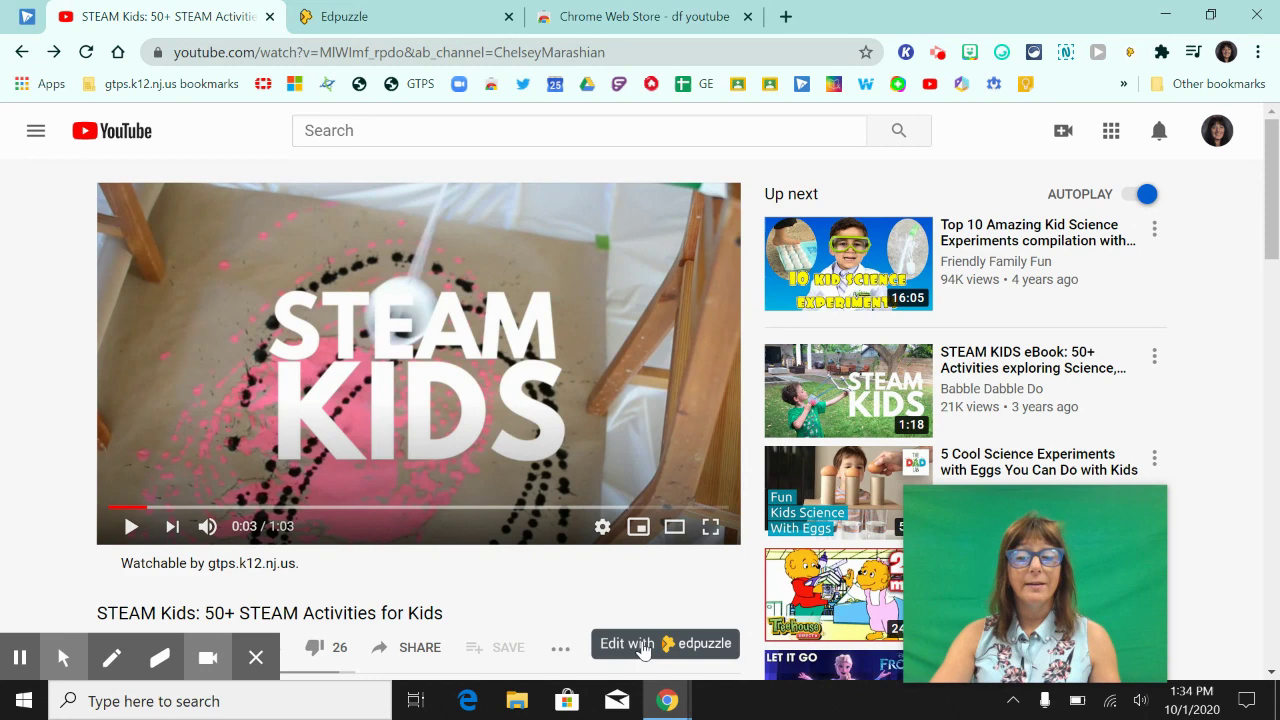
scroll(652, 641, down, 1)
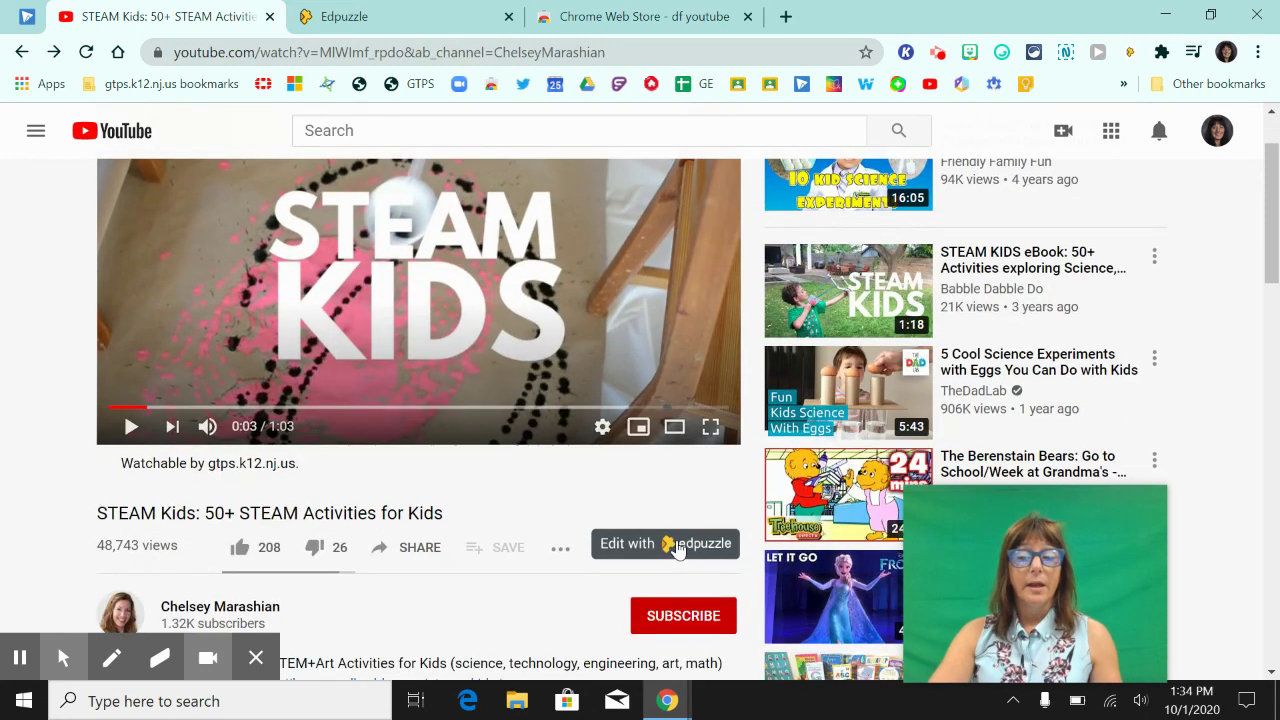
Open the STEAM Kids video in Edpuzzle's editor and view its blocked Voiceover section.
click(678, 546)
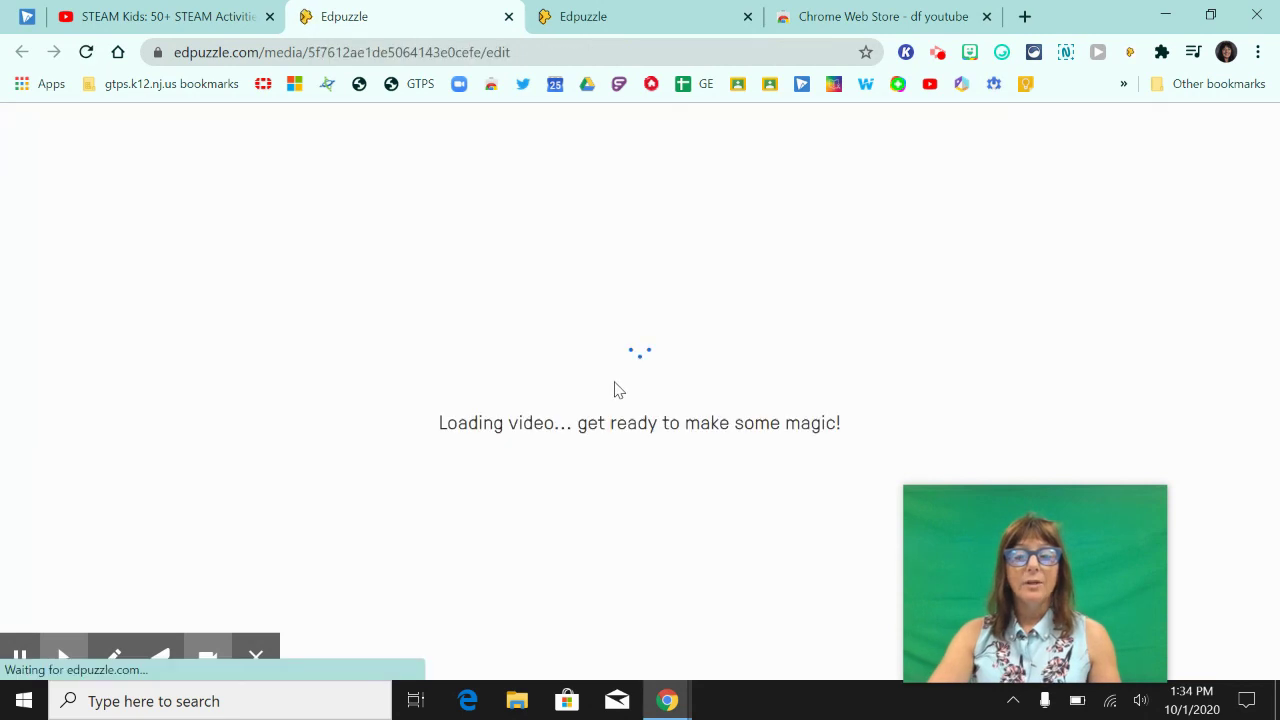
drag(985, 593, 120, 393)
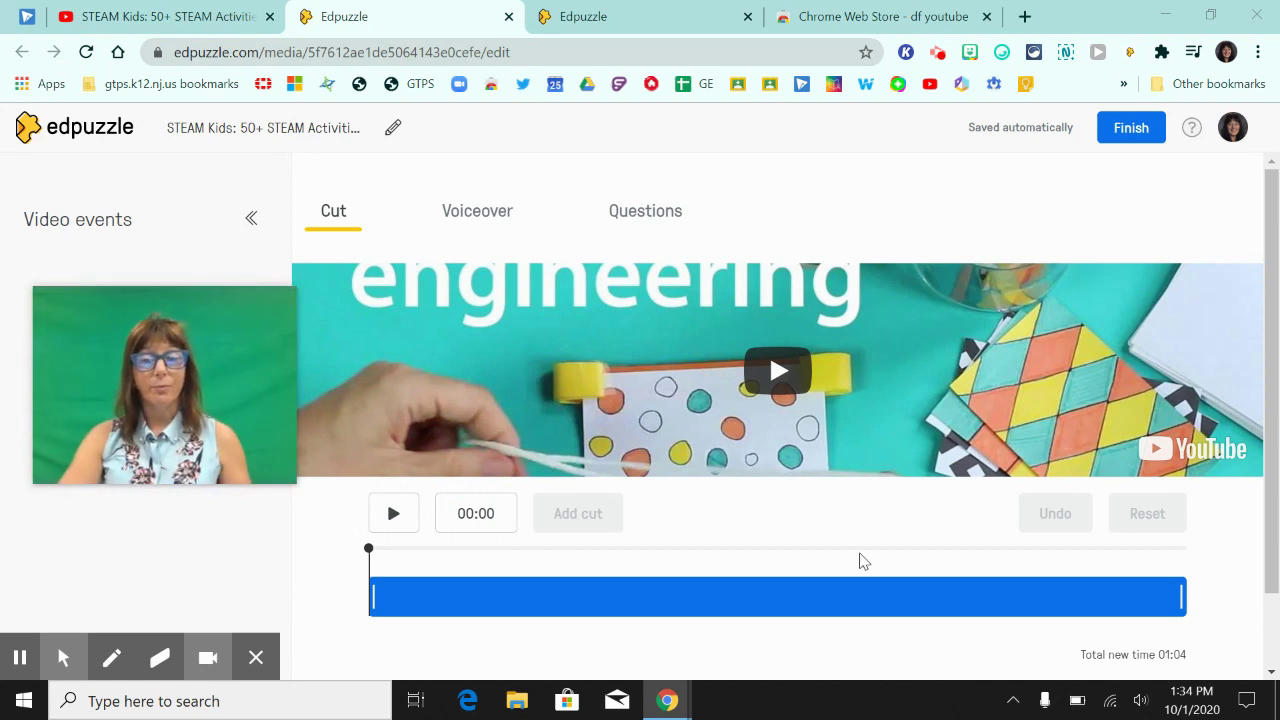
drag(168, 406, 147, 400)
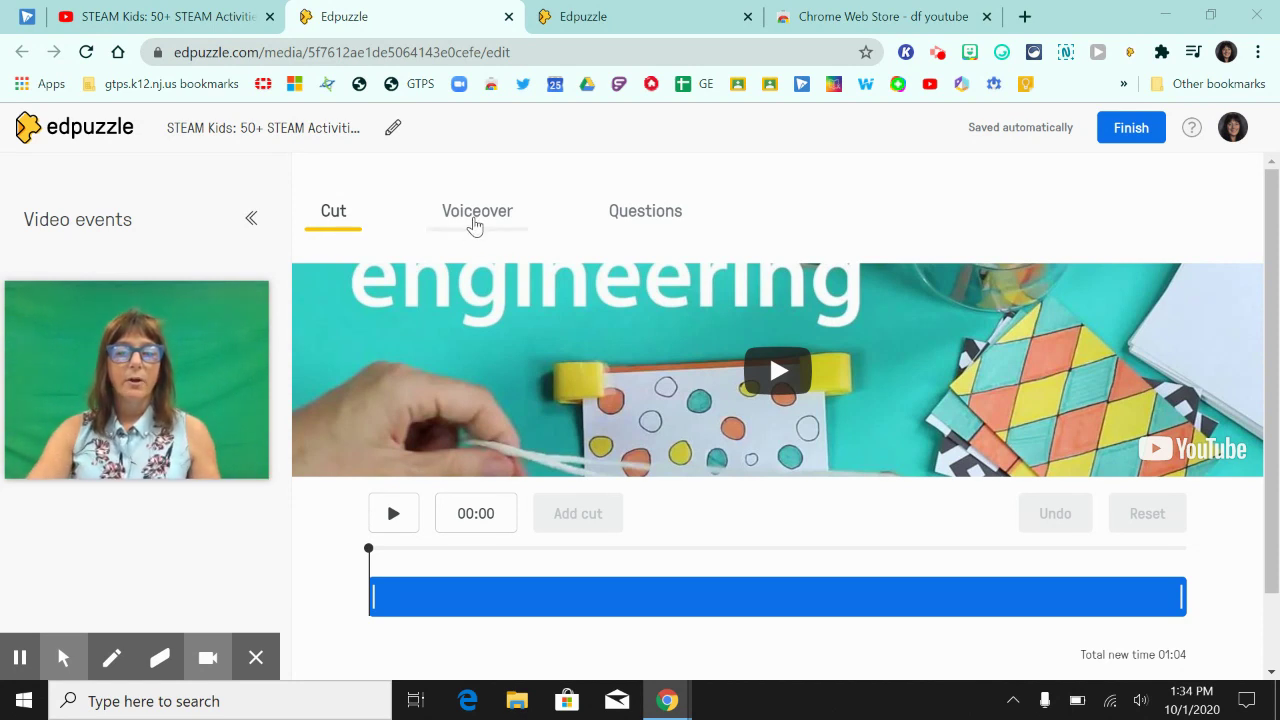
click(475, 222)
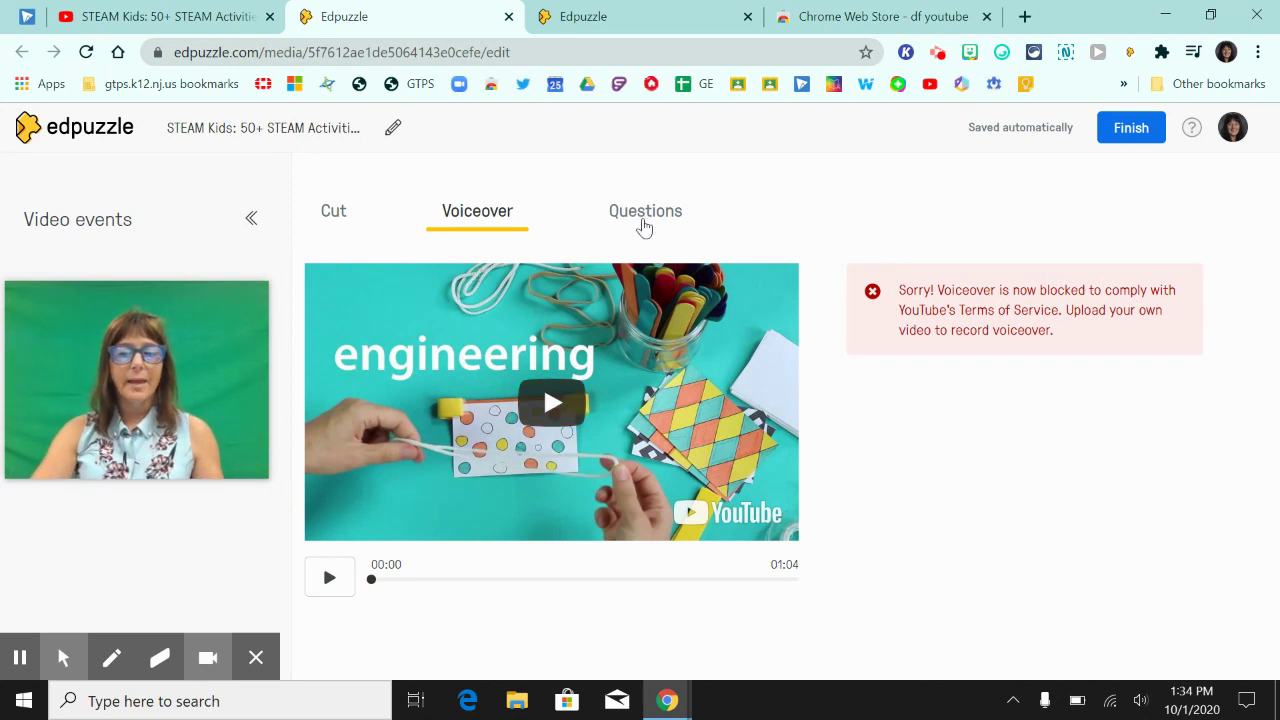
Switch to the Questions section and pause the preview at 00:11.
click(641, 218)
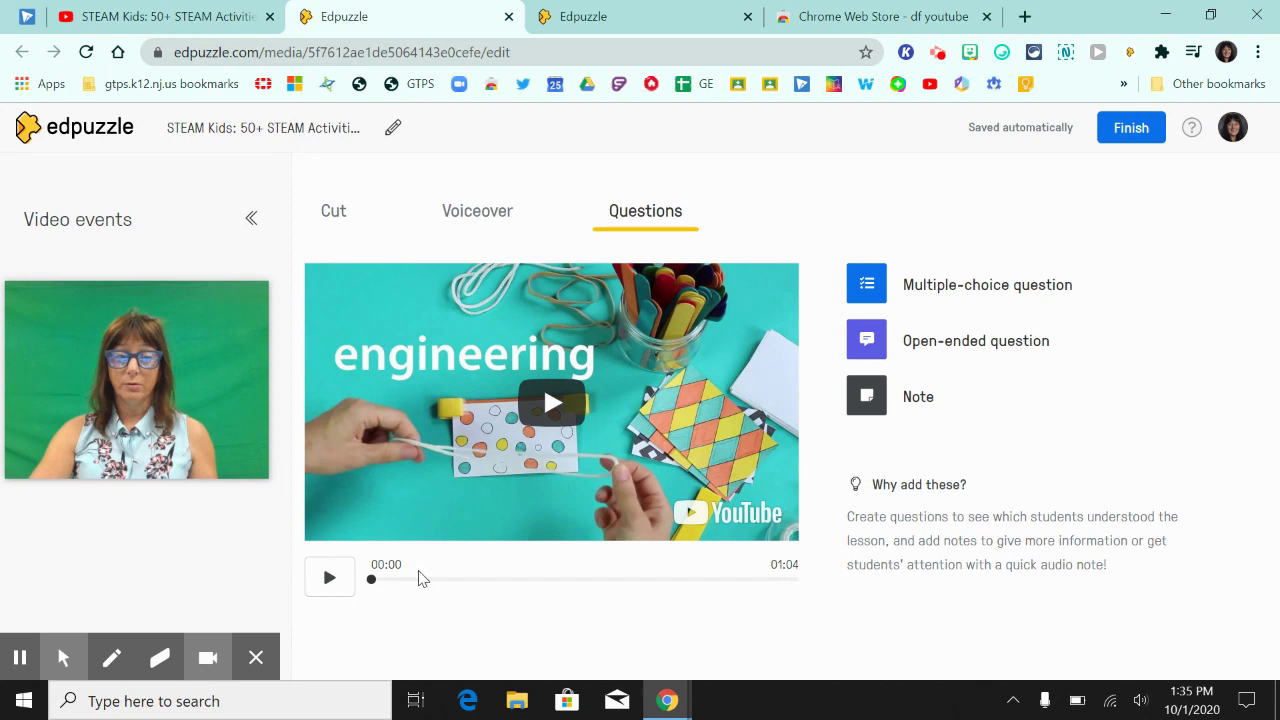
click(256, 657)
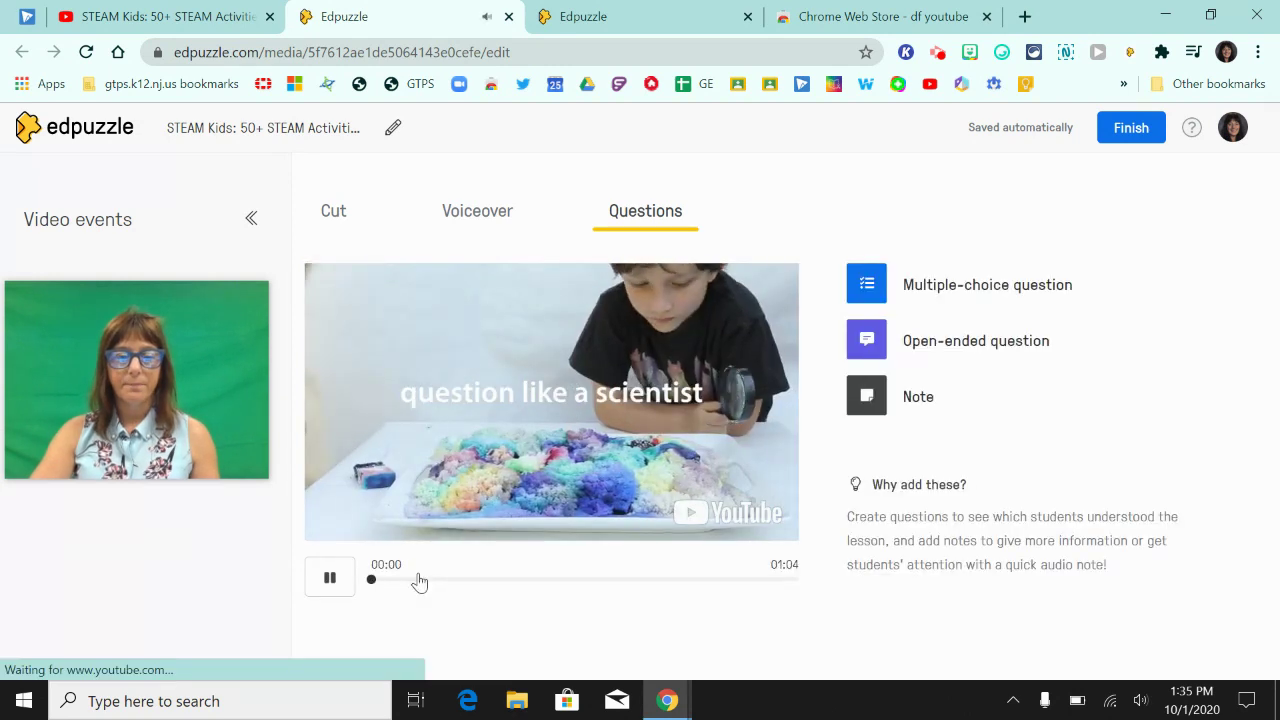
click(434, 579)
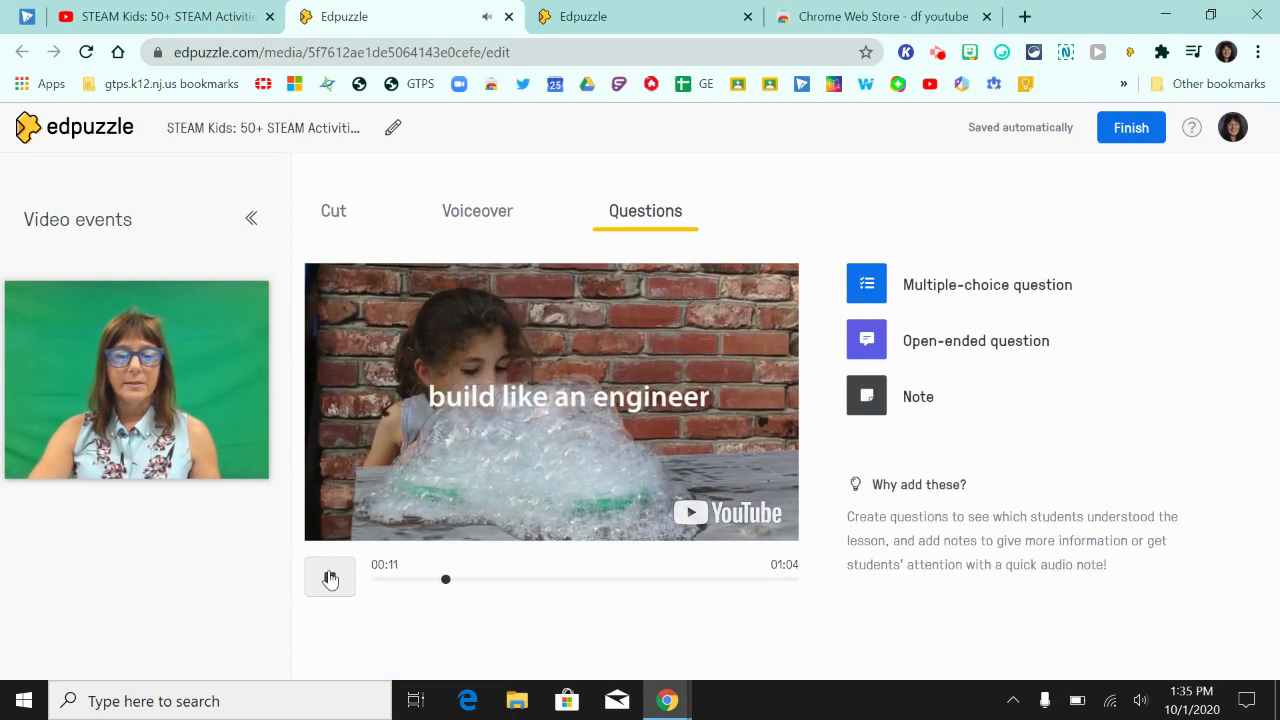
click(330, 579)
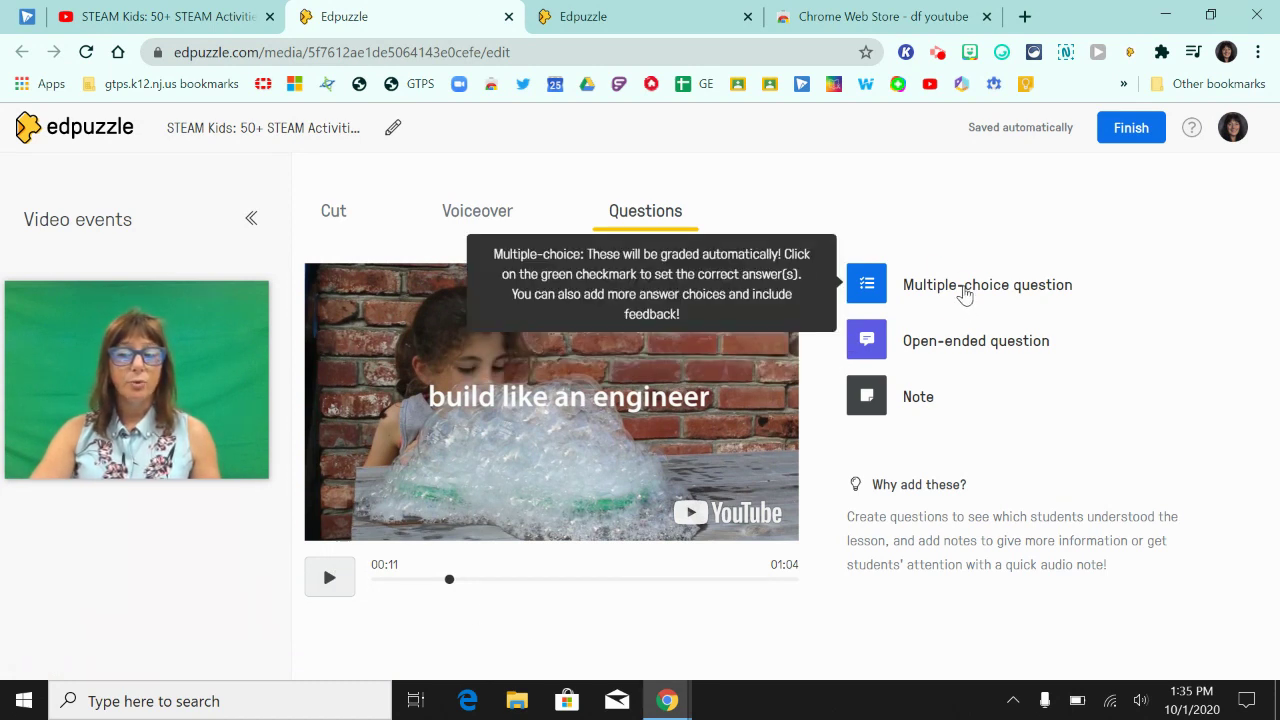
Start a multiple-choice question at 00:11 asking 'What does STEAM mean?'.
click(963, 292)
click(896, 405)
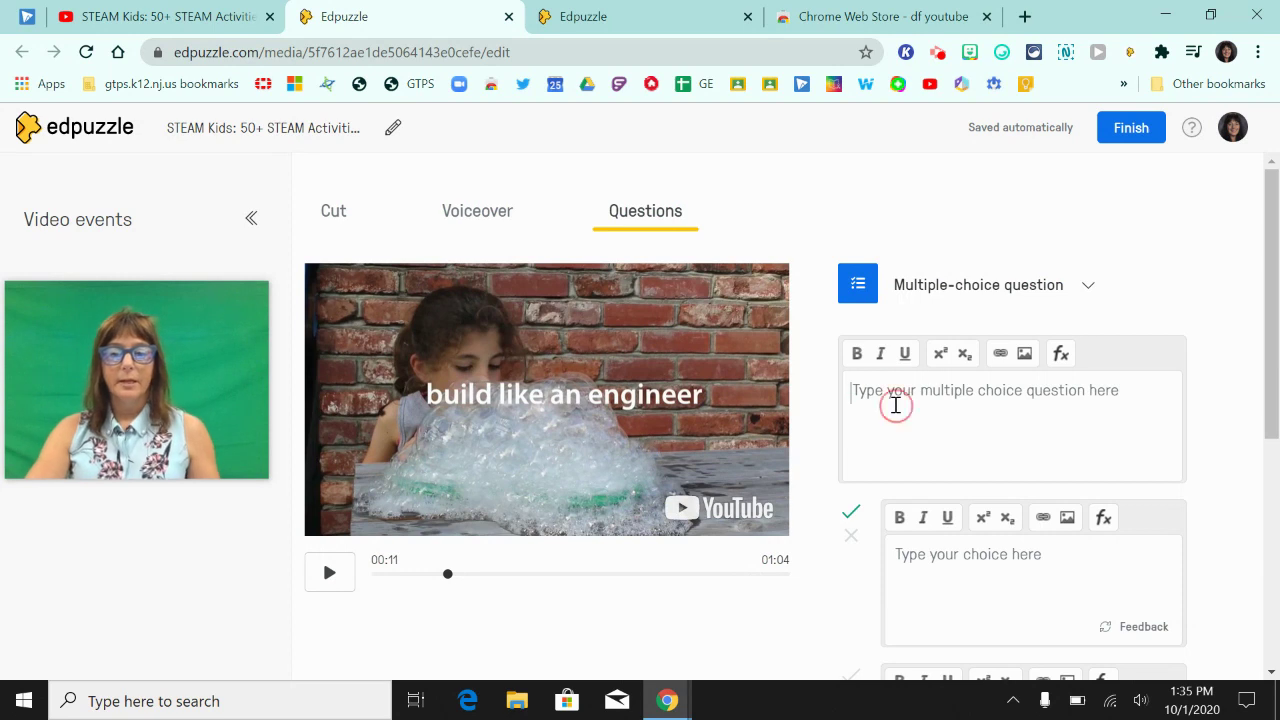
text(What)
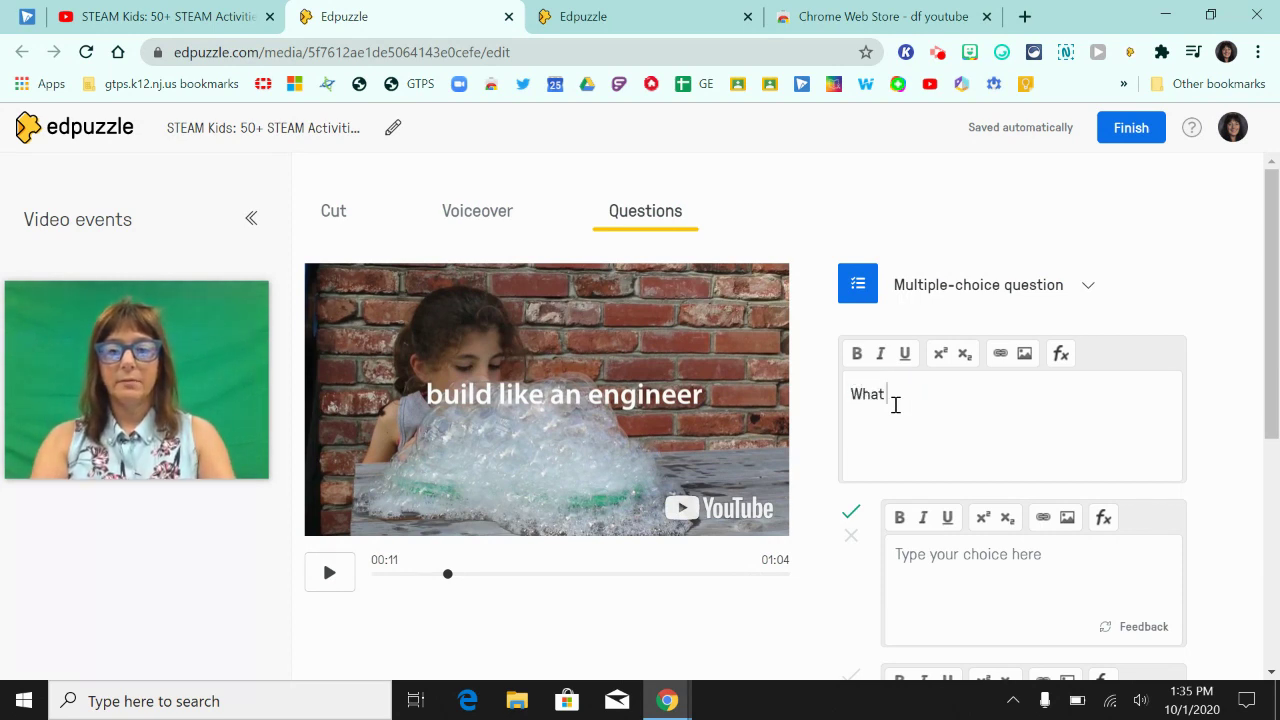
text( does STE)
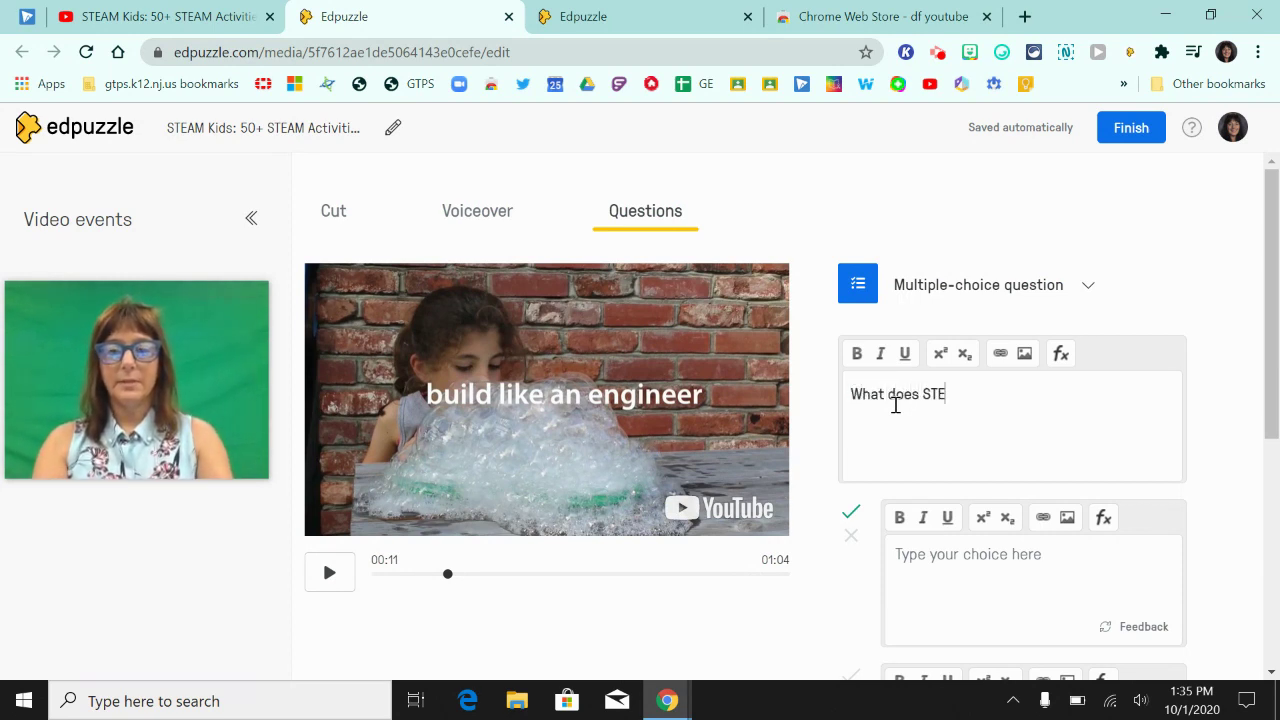
text(AM M)
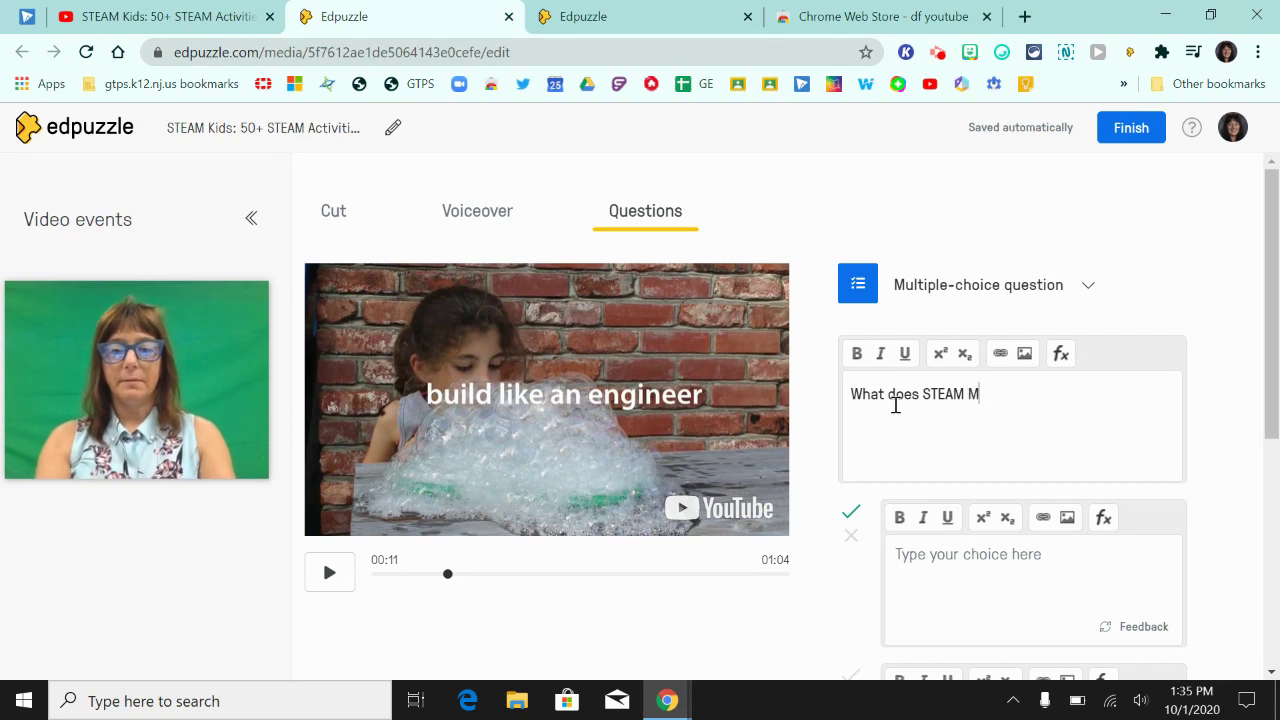
text( eamn)
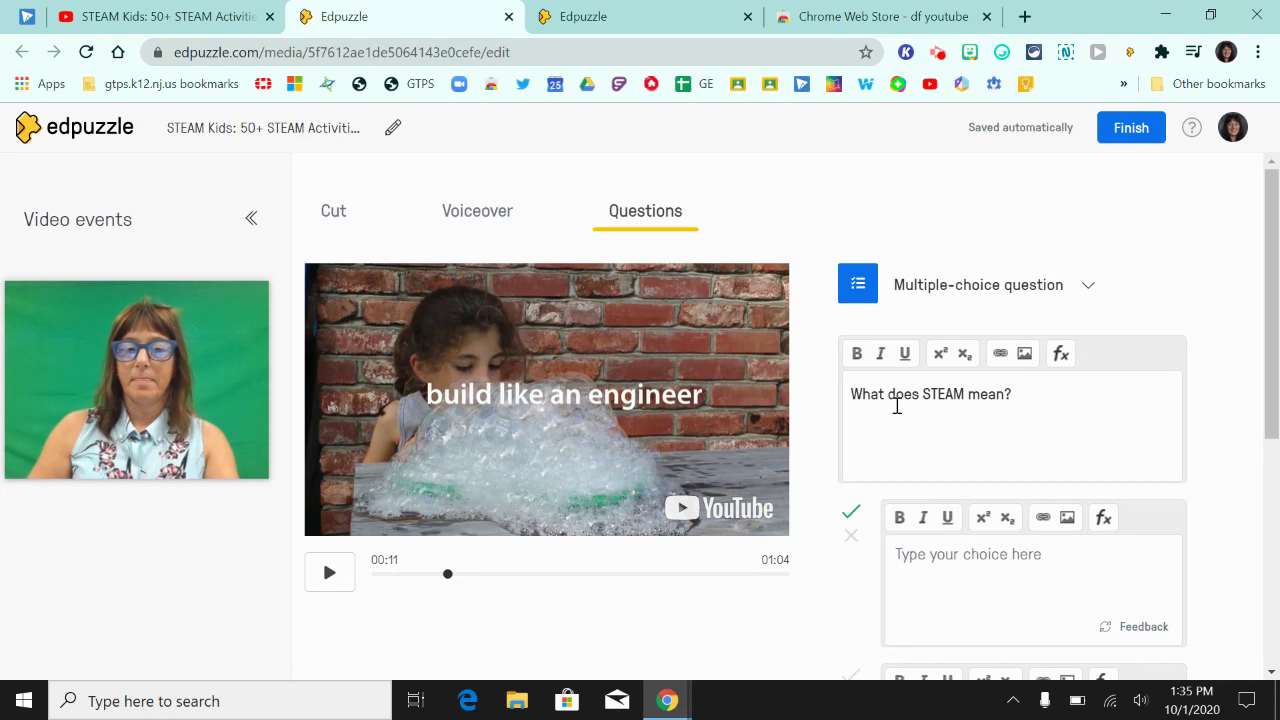
scroll(897, 405, down, 2)
Enter answers Science, Music and Technology, marking Technology correct.
click(991, 354)
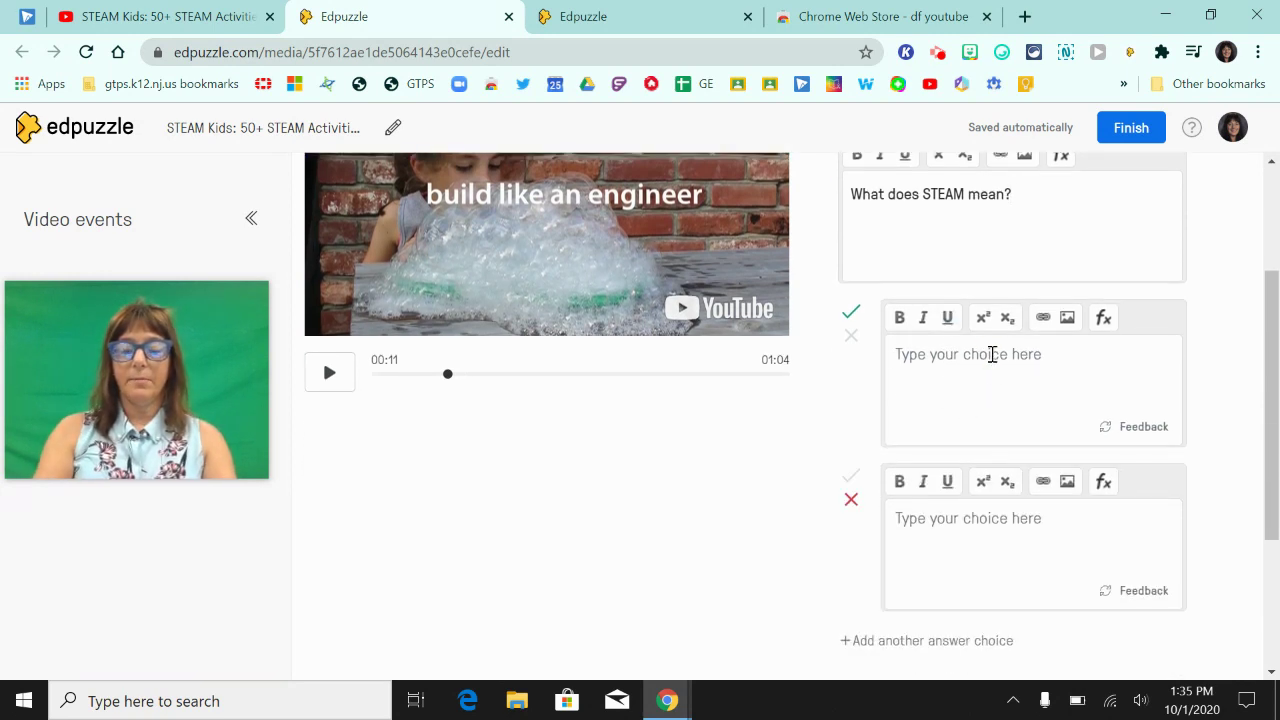
text(Science)
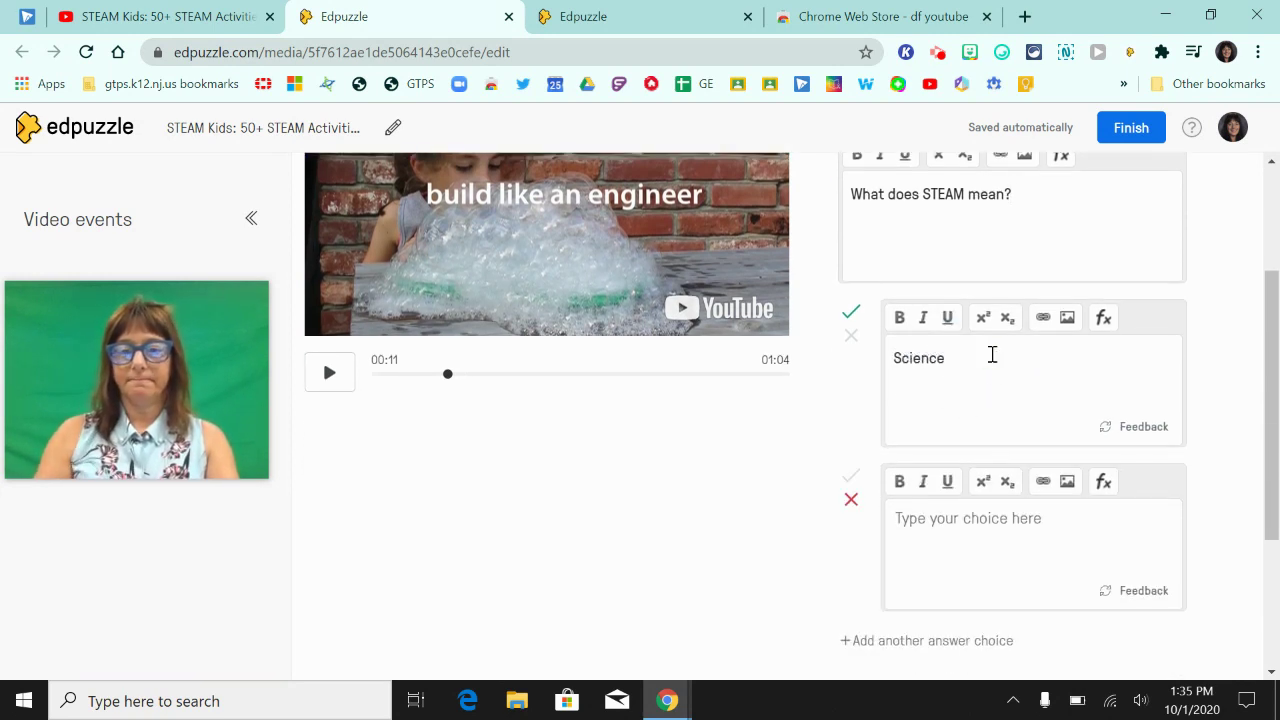
click(971, 518)
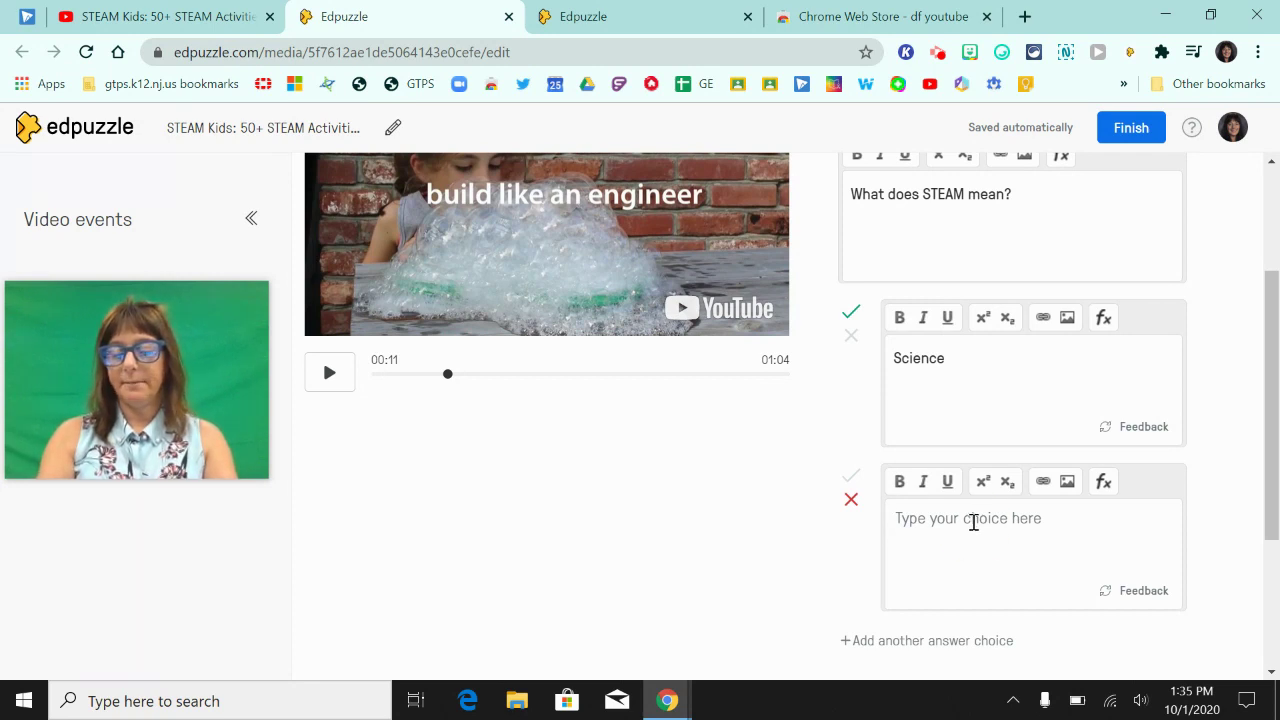
text(Music)
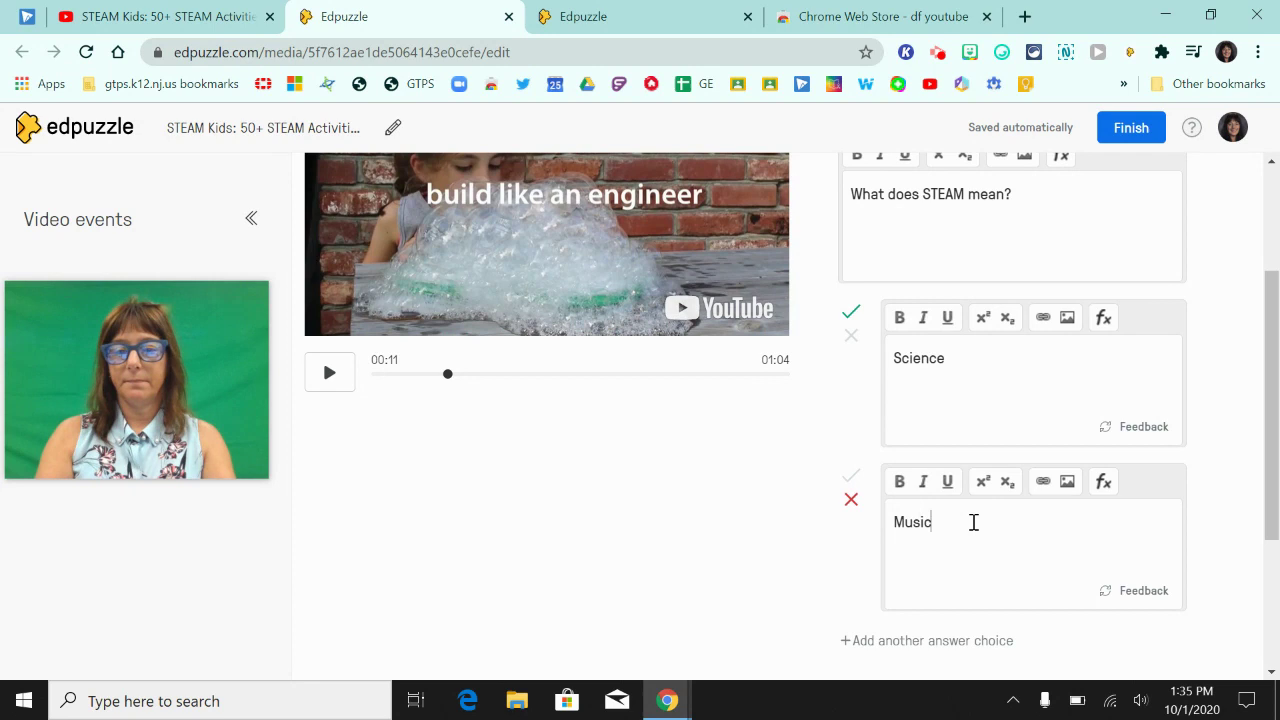
scroll(973, 522, down, 1)
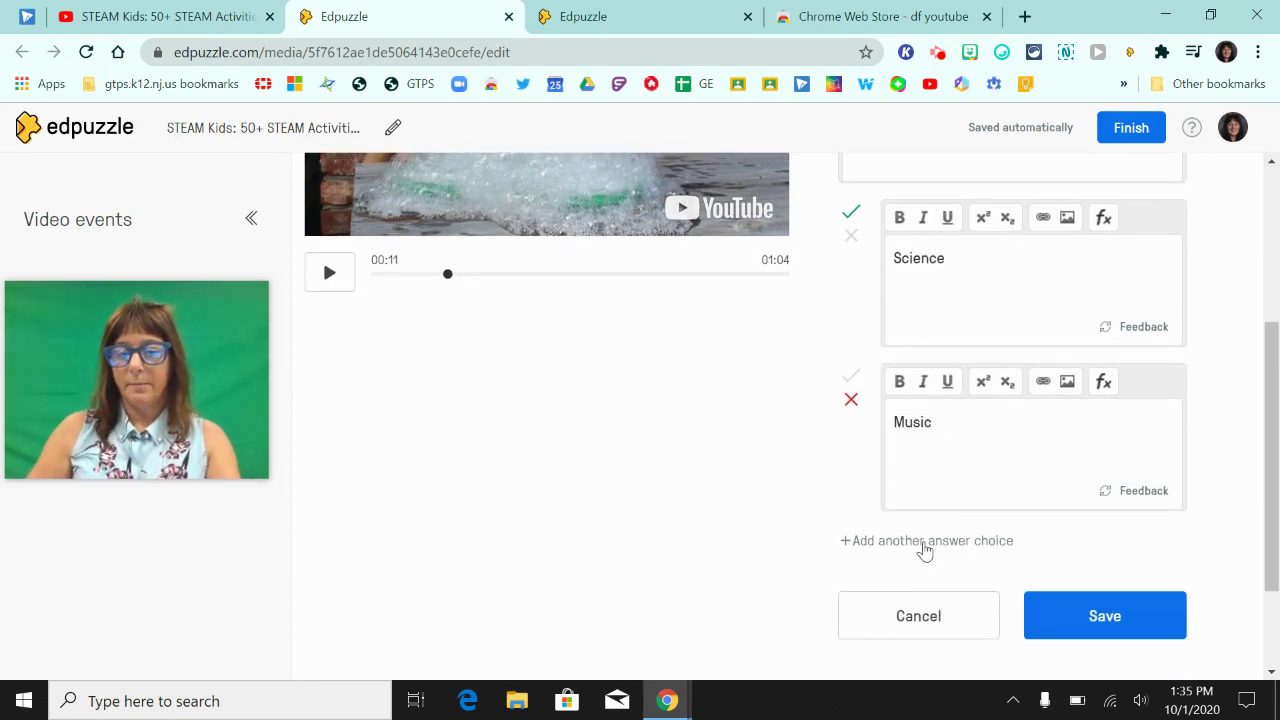
click(925, 541)
click(953, 421)
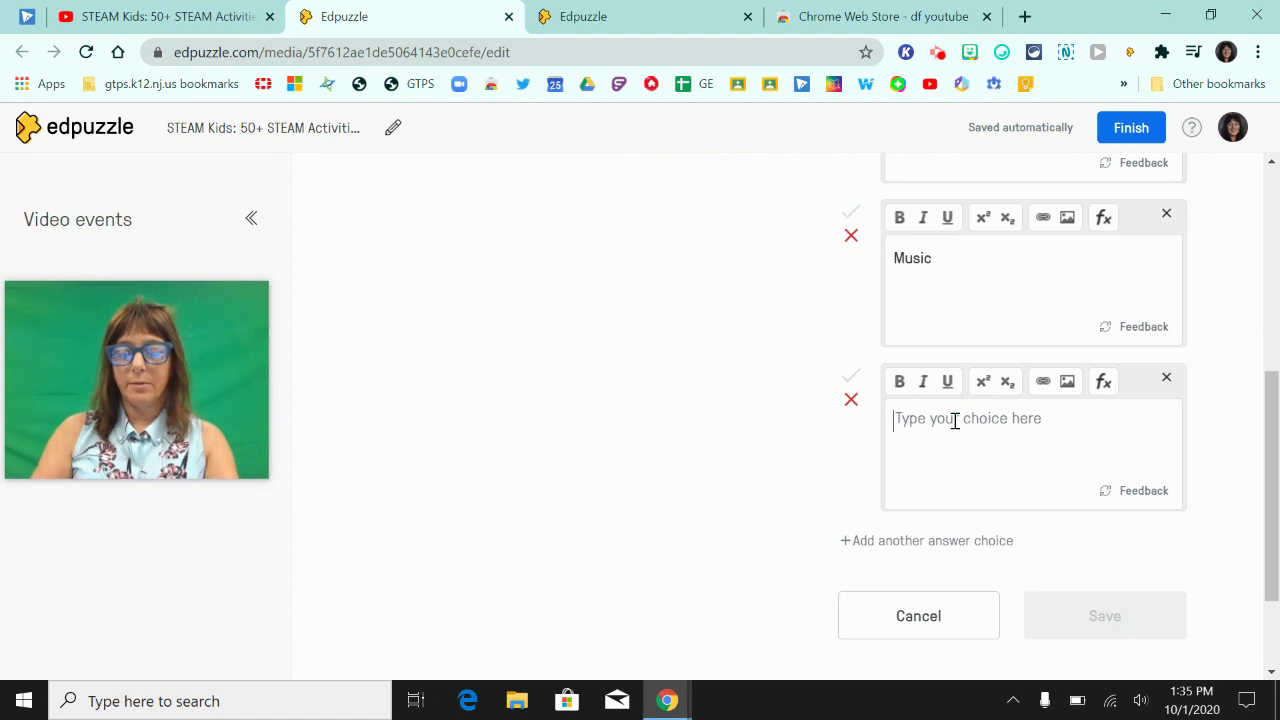
text(Technology)
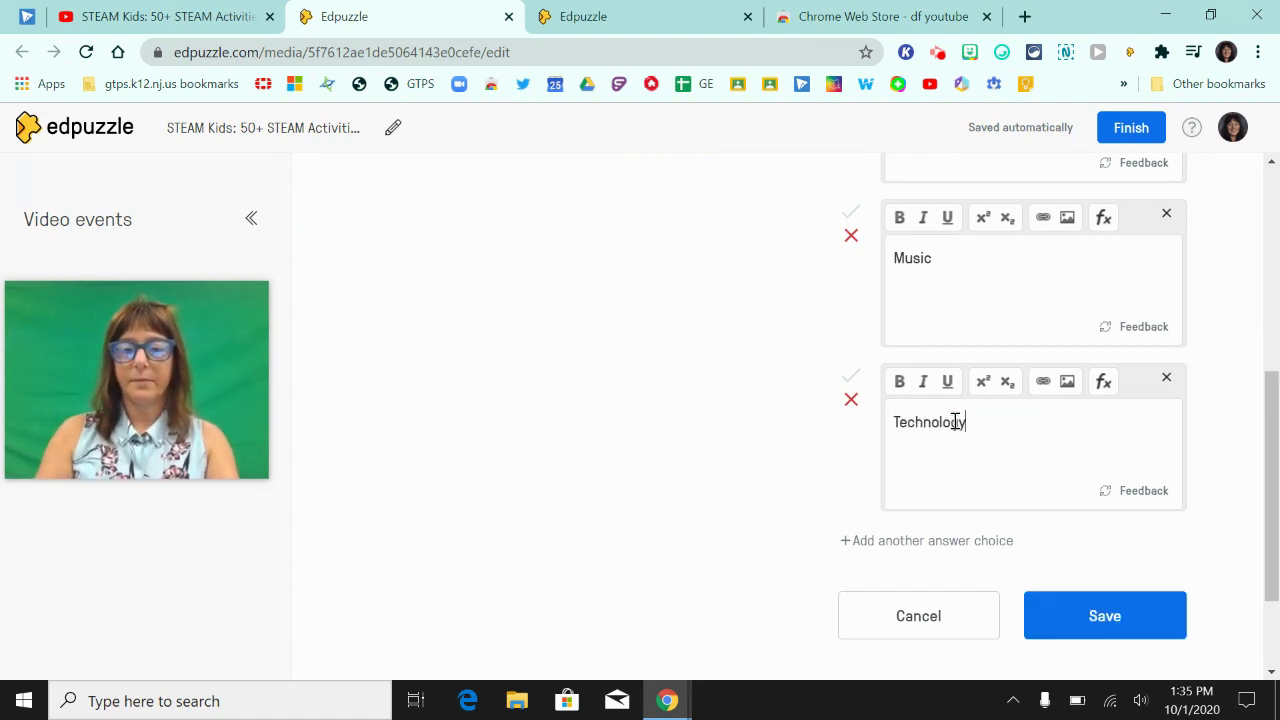
click(851, 378)
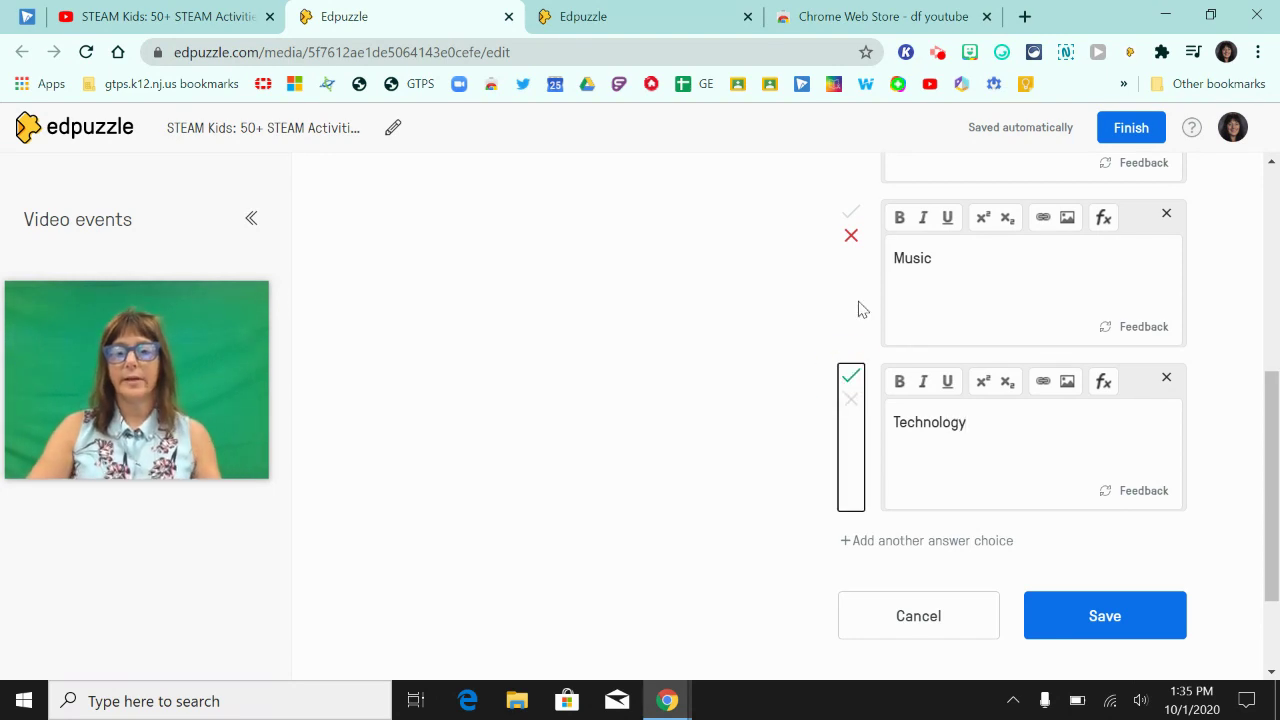
scroll(858, 308, up, 3)
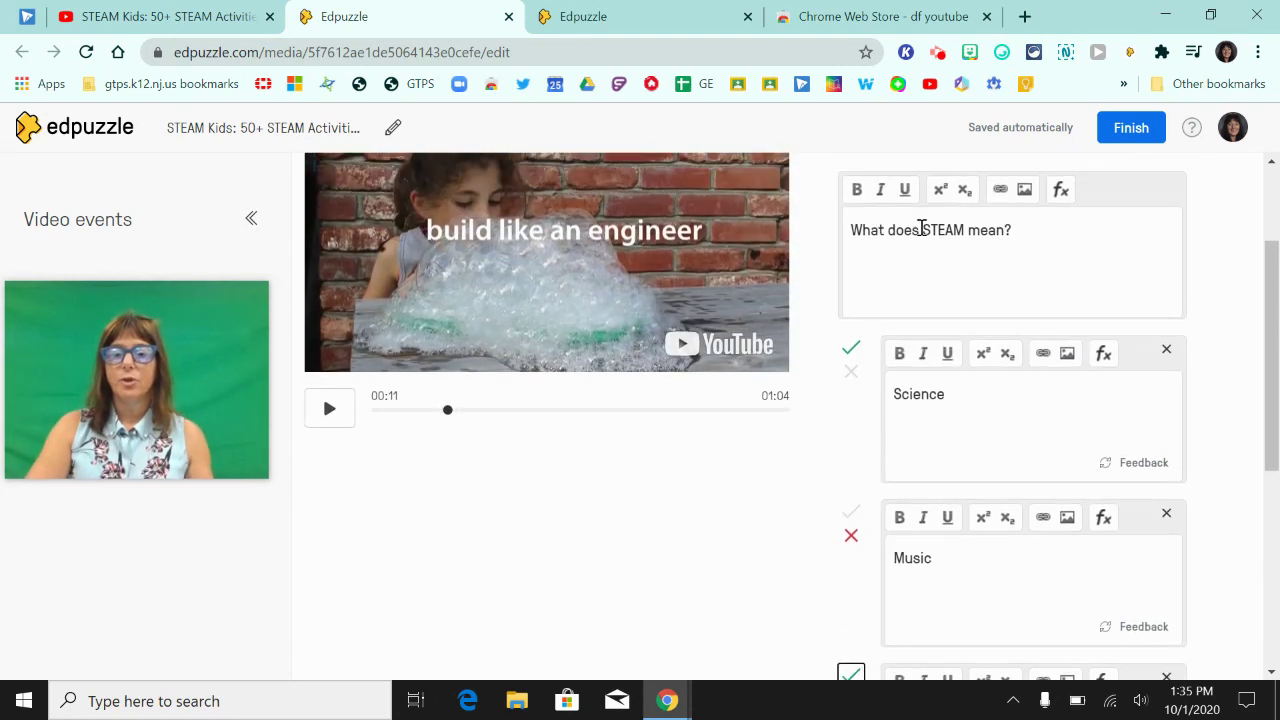
Replace 'does STEAM mean' with 'subject areas are included in the word STEAM' in the question.
click(921, 230)
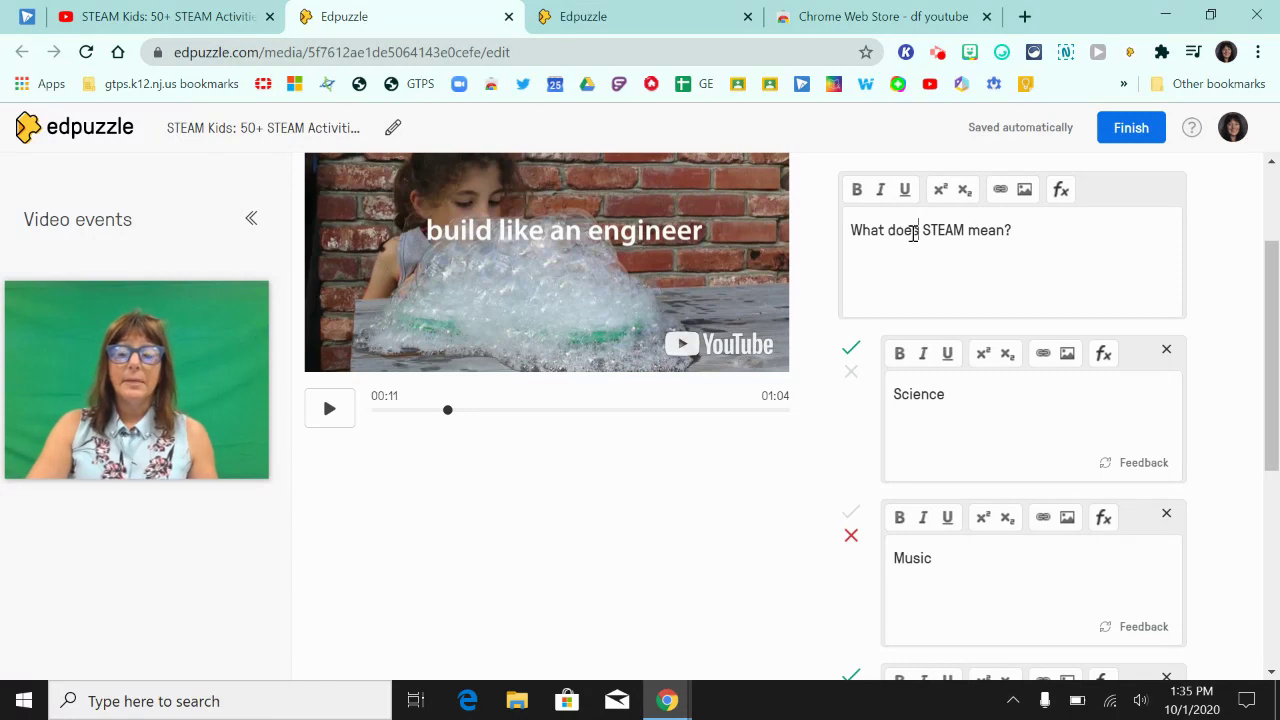
drag(888, 232, 1004, 236)
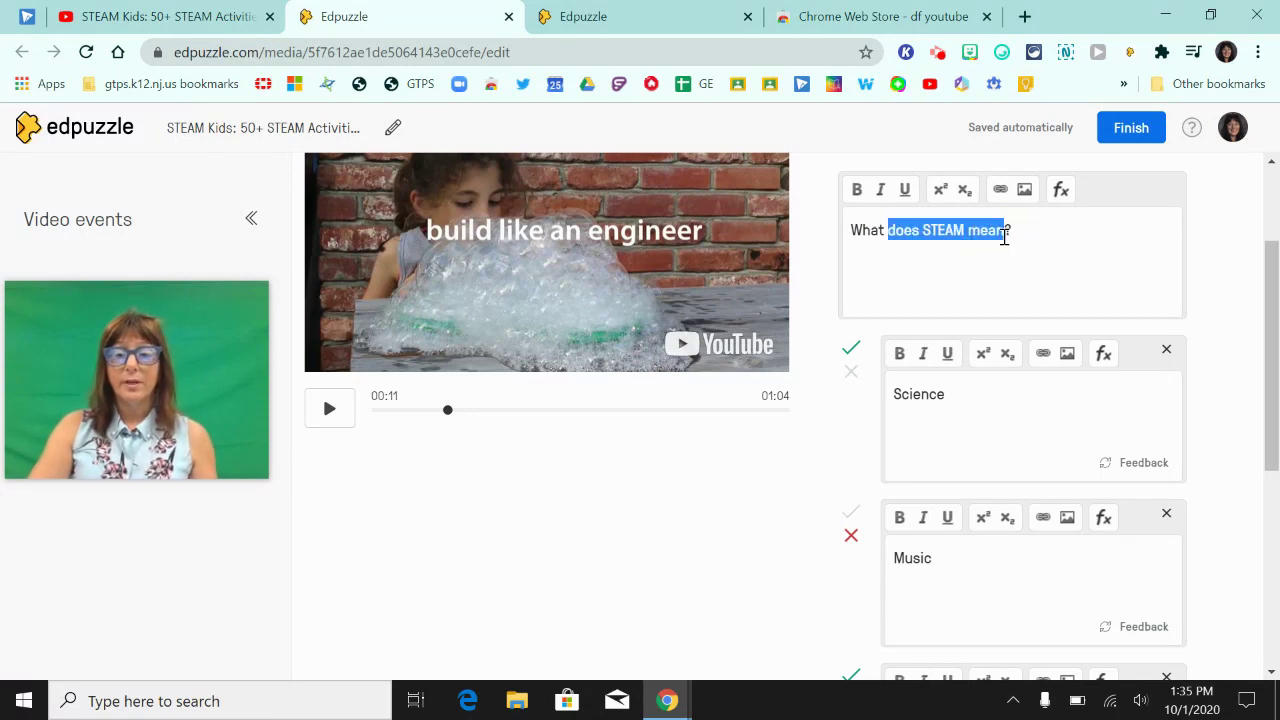
key(BackSpace)
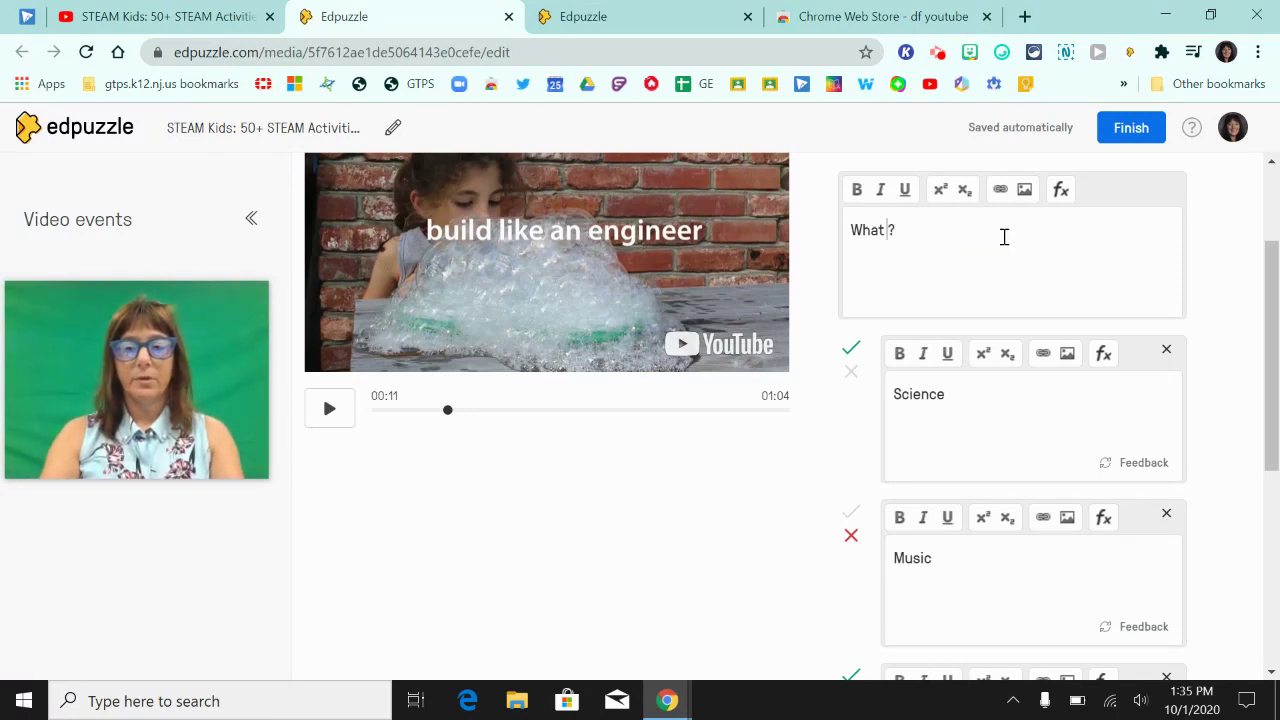
text(subject area)
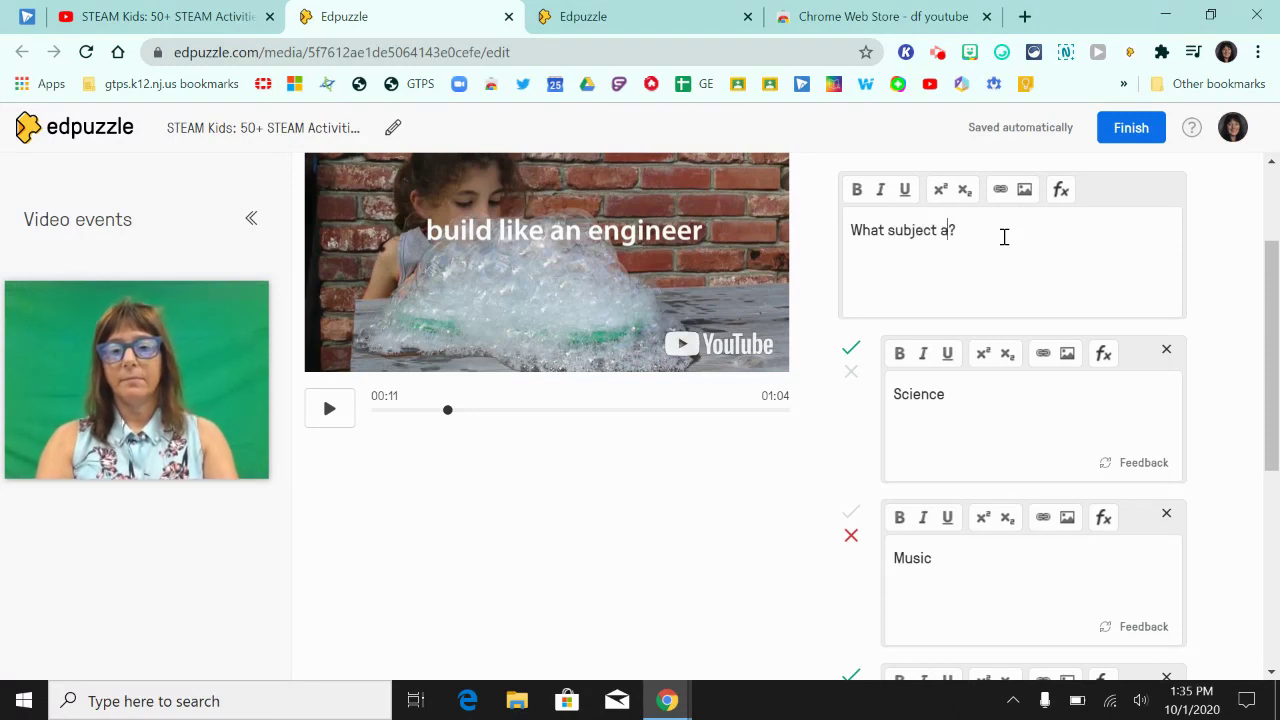
text(s are incl)
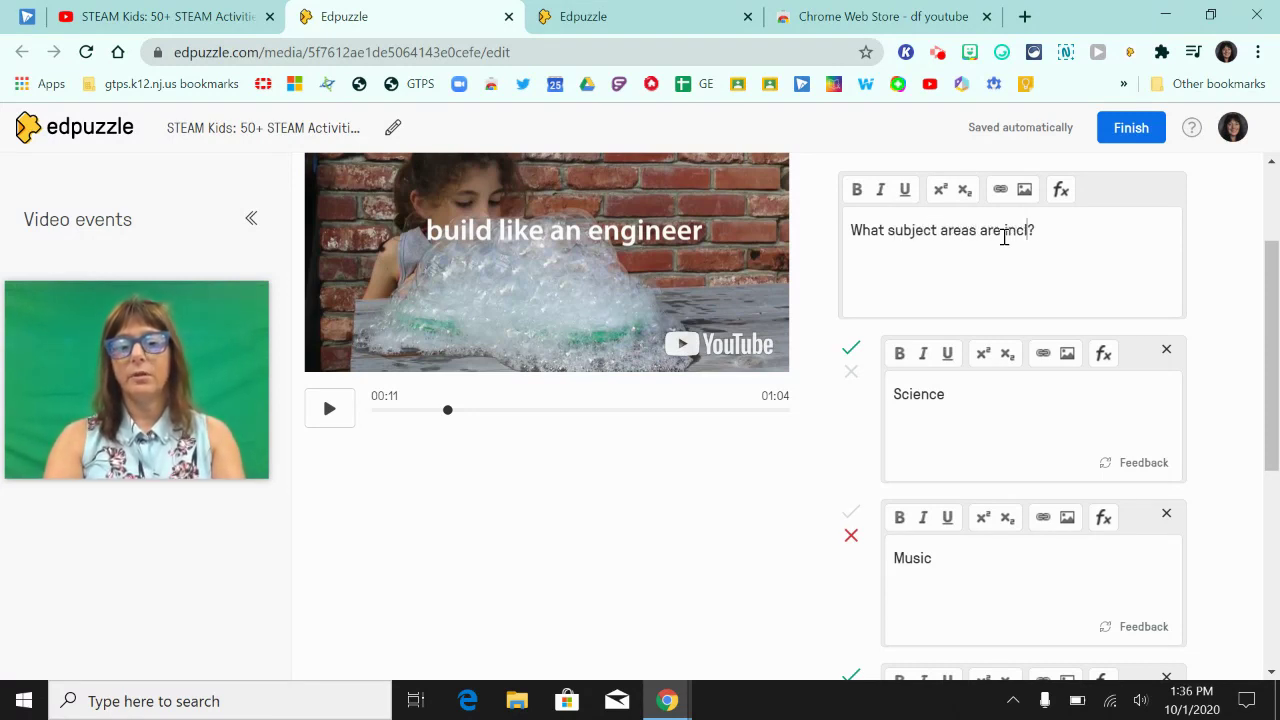
text(uded in the wor)
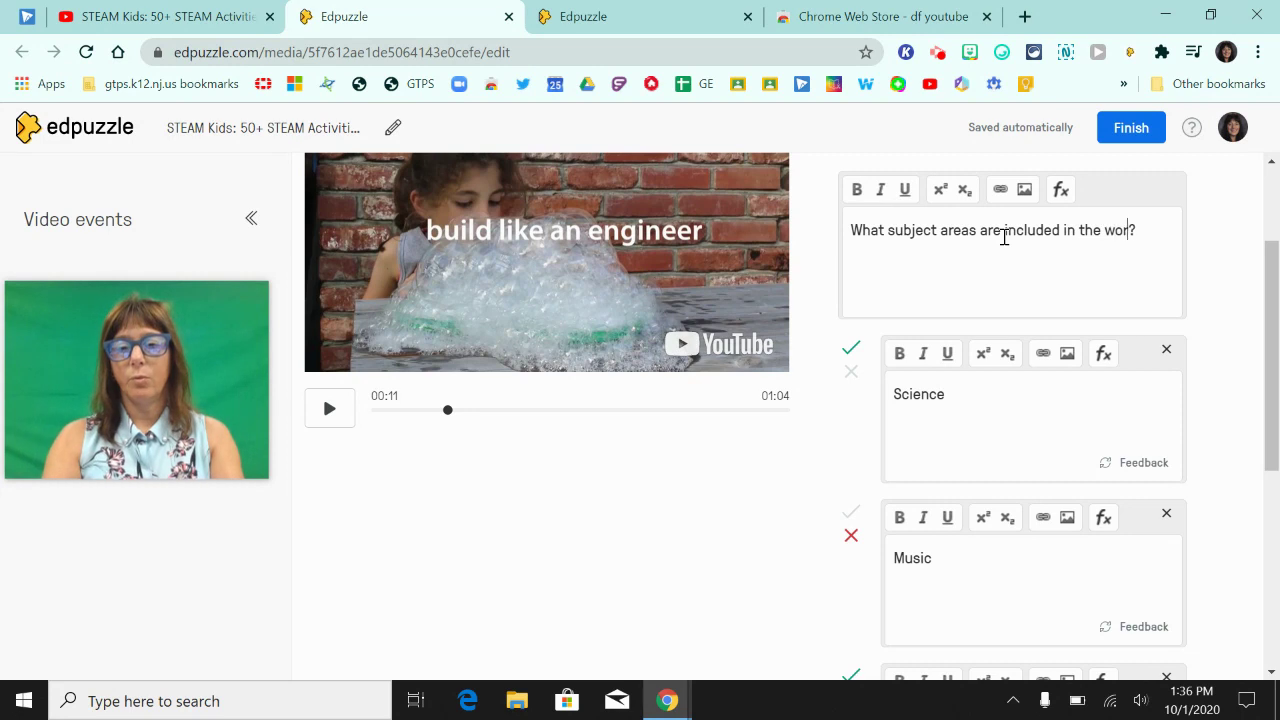
text(d STEAM)
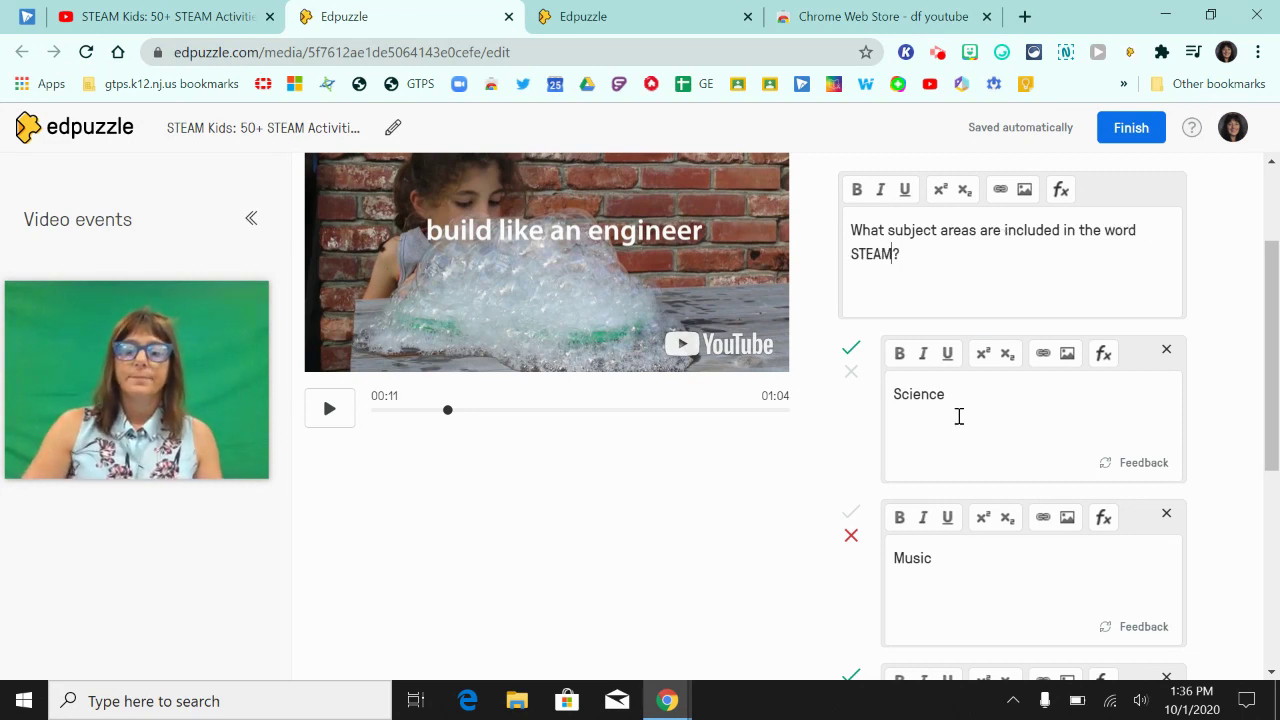
scroll(960, 430, down, 3)
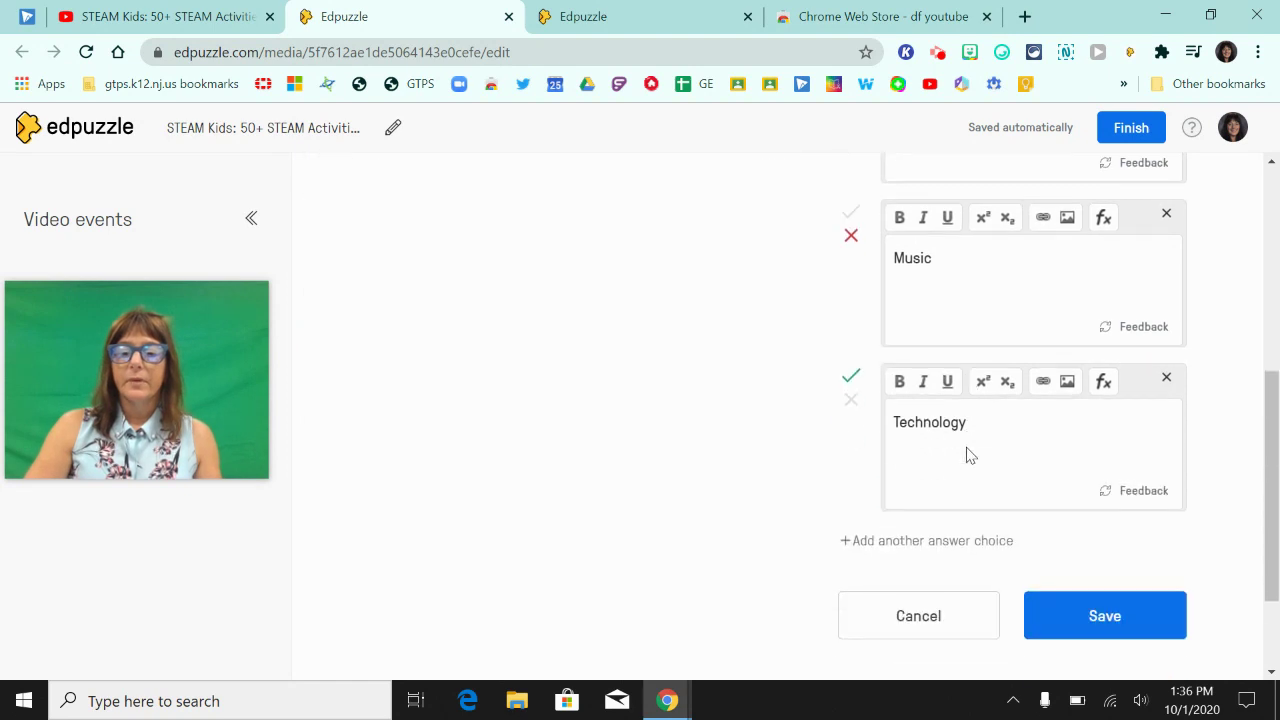
scroll(966, 450, up, 3)
scroll(968, 445, down, 3)
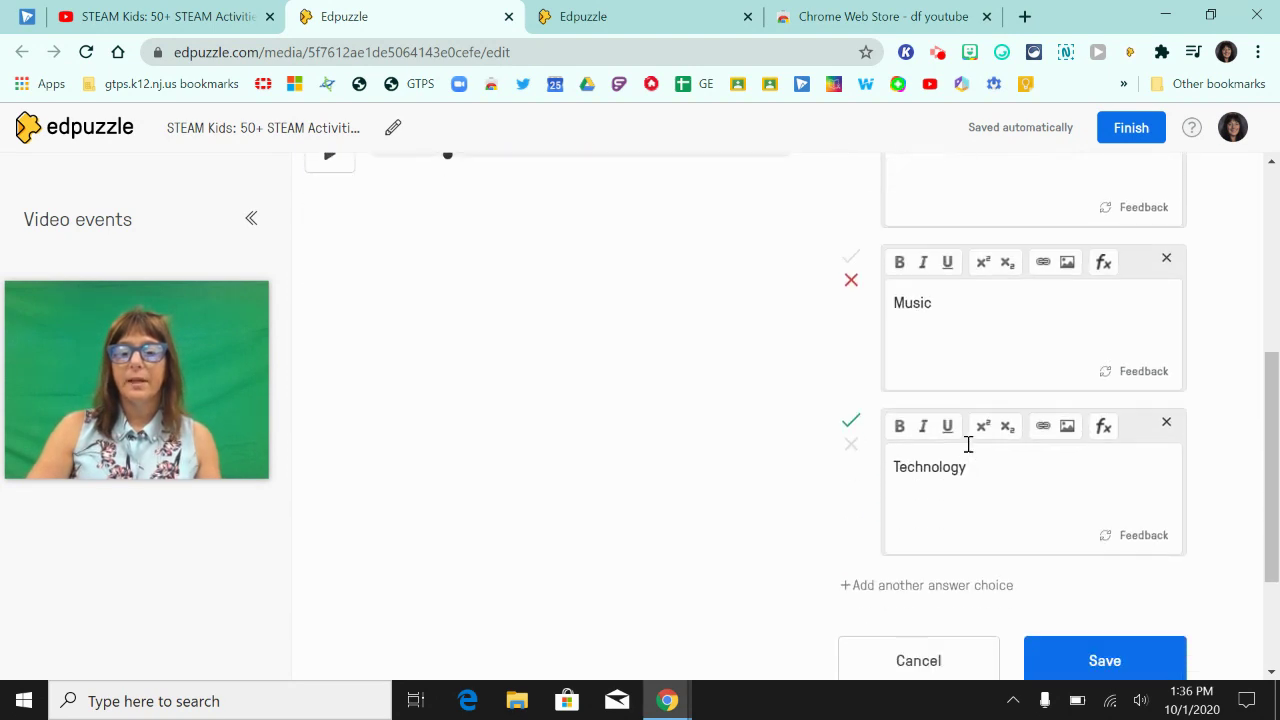
Save the STEAM question at 00:11, with Science and Technology as correct answers.
scroll(968, 445, down, 2)
click(1080, 520)
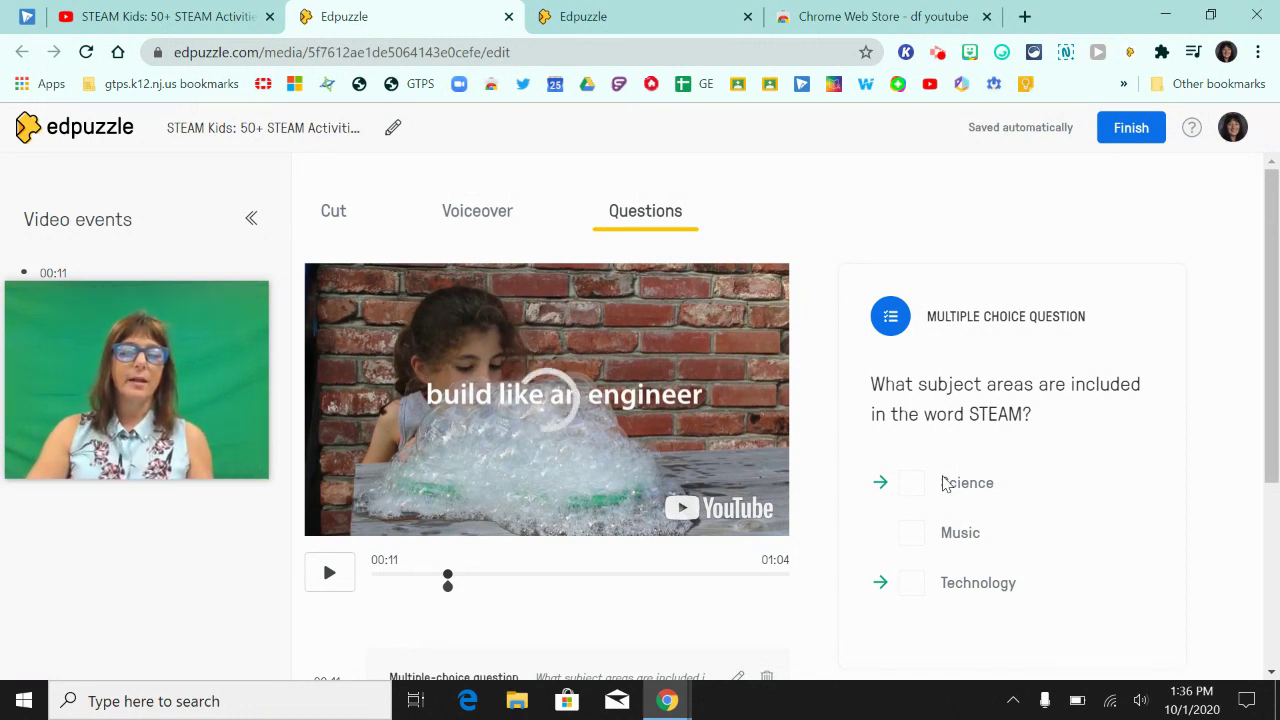
scroll(945, 484, down, 1)
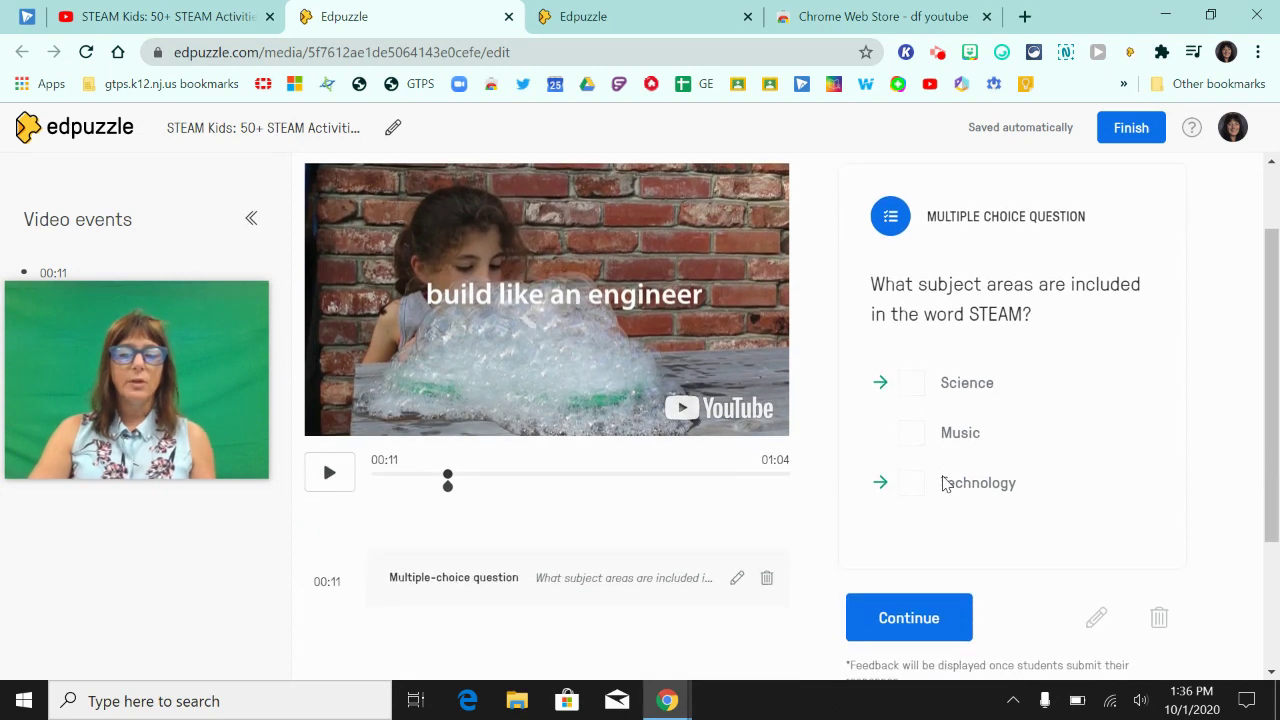